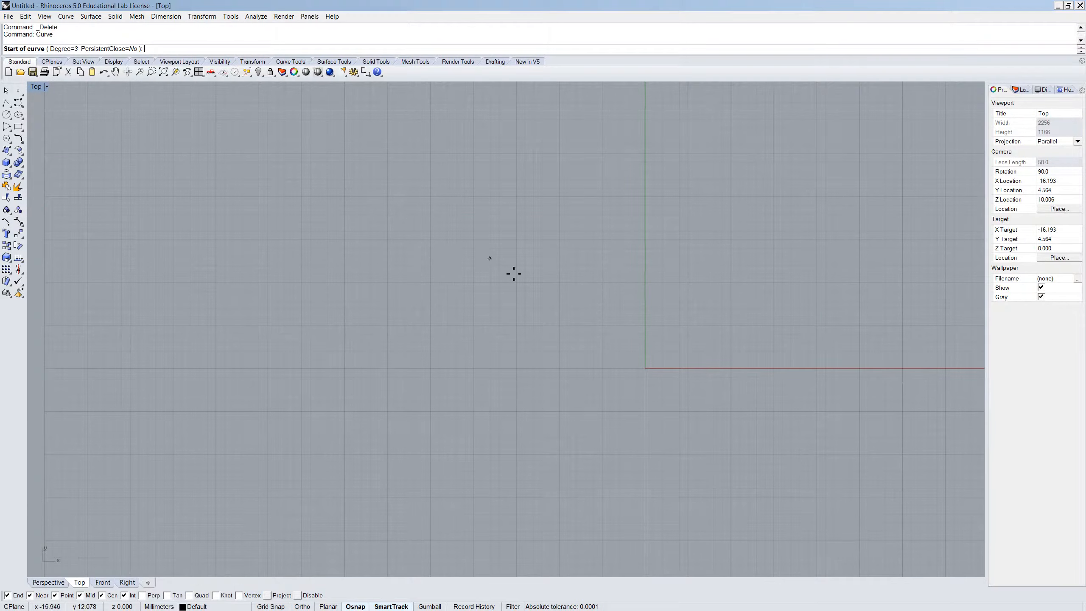
Step: Draw a closed, rounded freeform degree-3 curve around the area just beyond the origin
left_click(631, 239)
left_click(724, 297)
left_click(669, 356)
left_click(586, 368)
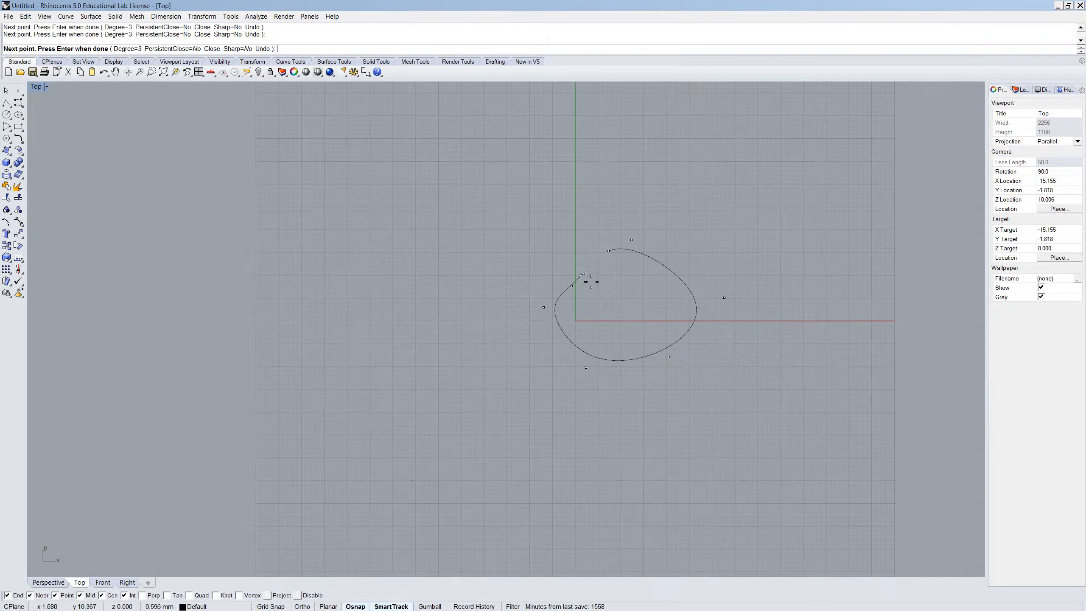
left_click(608, 250)
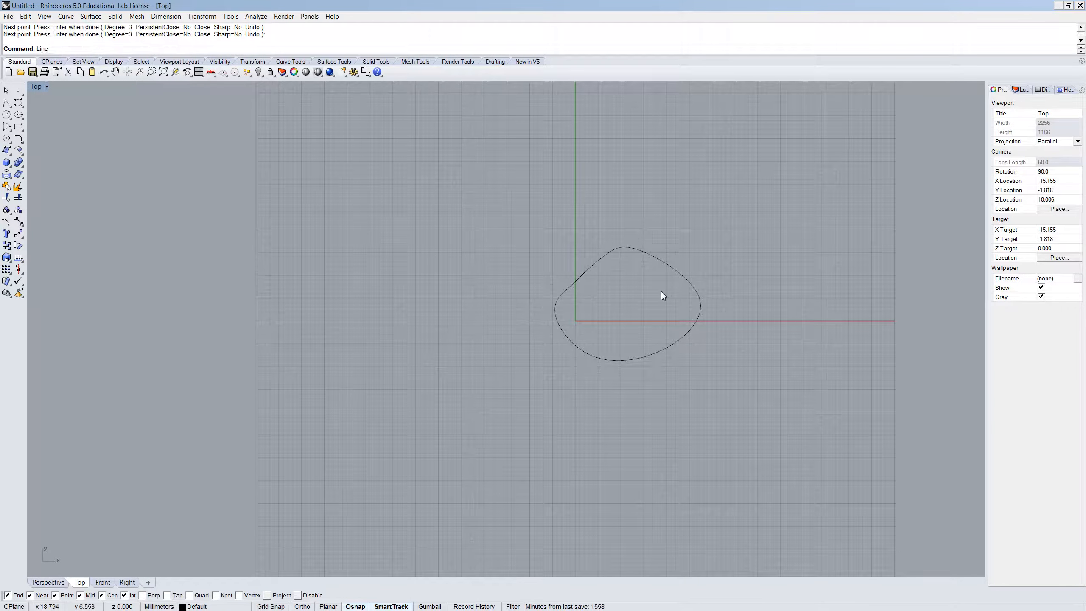
Step: Draw an arrow from three lines pointing outward from the small closed curve's upper edge
key("Return")
scroll(623, 271, "up", 5)
left_click(546, 228)
left_click(501, 165)
key("Return")
left_click(501, 165)
left_click(488, 197)
key("Return")
left_click(500, 165)
left_click(538, 175)
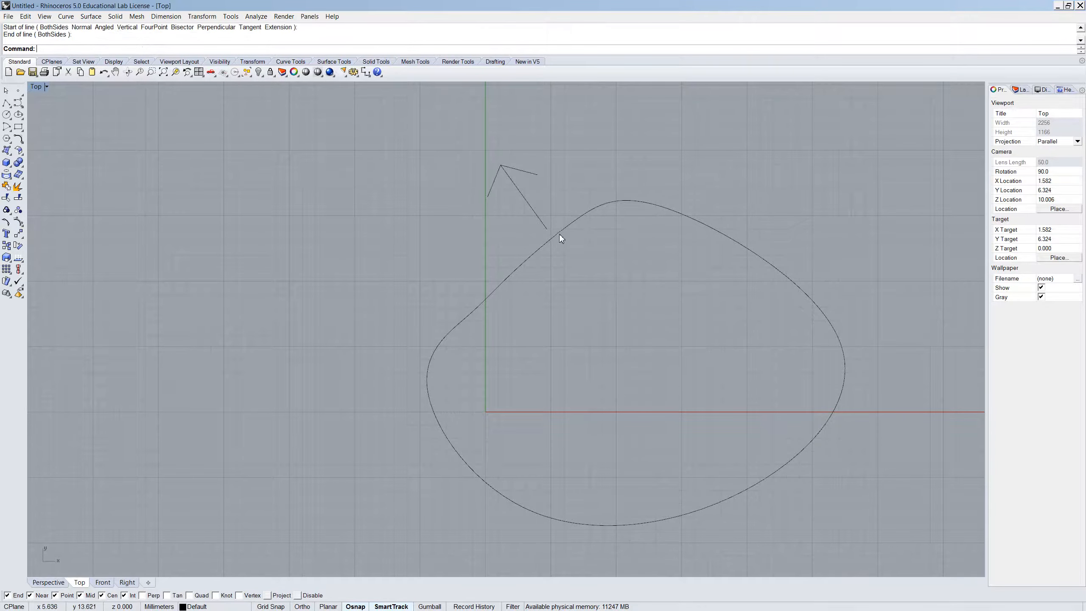
Step: Draw a two-line arrowhead on the small curve's upper edge, pointing clockwise along the curve
key("Return")
left_click(597, 206)
left_click(571, 204)
key("Return")
left_click(597, 206)
left_click(590, 241)
scroll(551, 329, "down", 8)
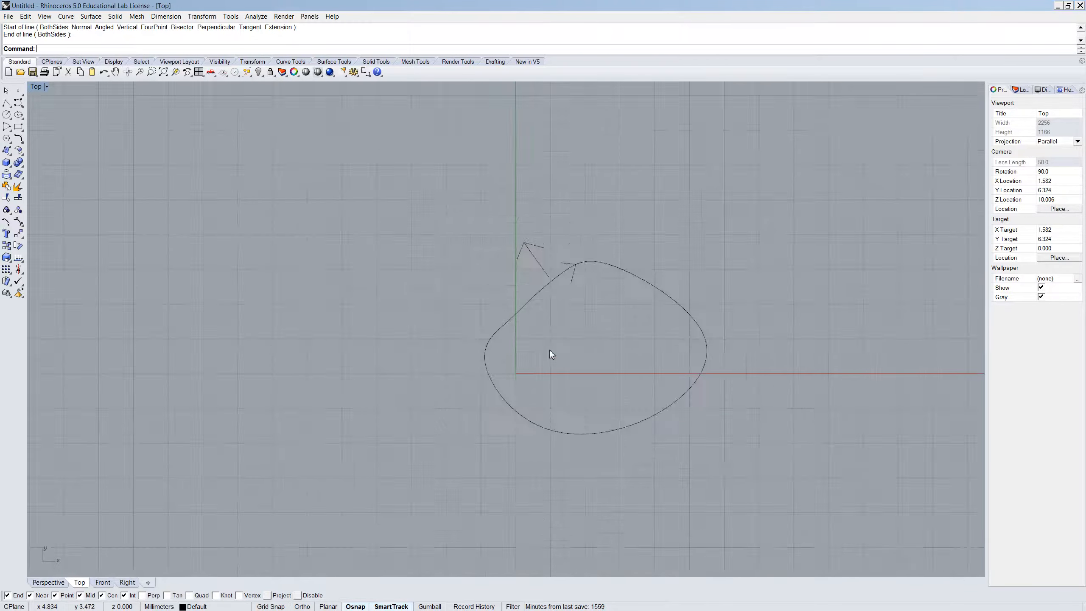
Step: Draw a larger, irregular closed curve above the small one, tapering to a tip past the Y axis
key("Return")
left_click(422, 202)
left_click(529, 186)
left_click(566, 226)
left_click(593, 252)
left_click(626, 263)
left_click(502, 268)
left_click(447, 300)
left_click(421, 202)
Step: Draw an outward-pointing arrow with stem and head above the large curve's upper edge
key("Return")
left_click(480, 187)
left_click(478, 167)
key("Return")
key("Return")
left_click(462, 176)
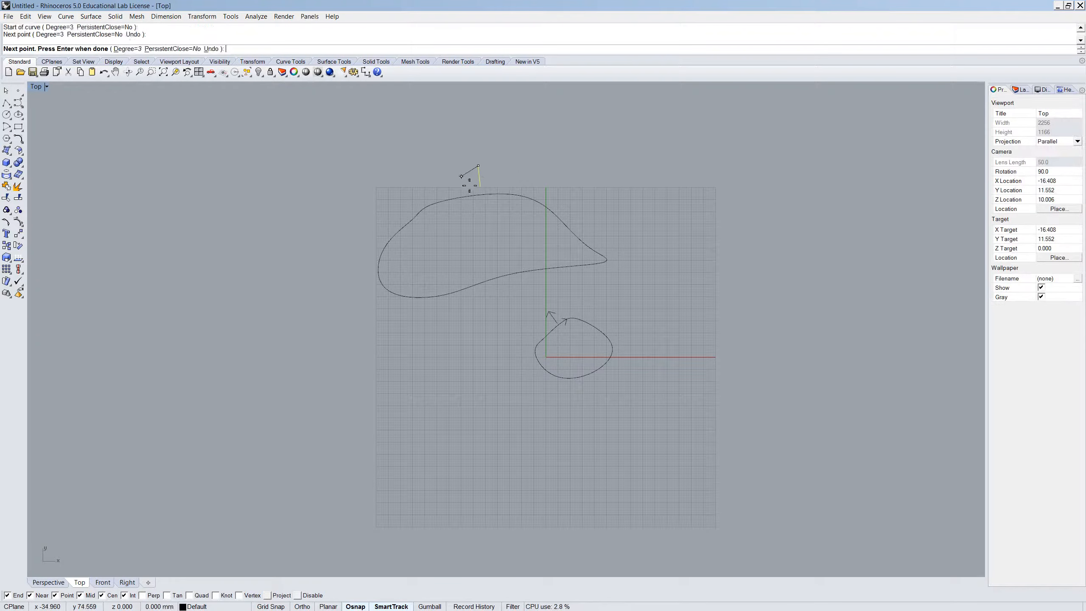
left_click(478, 166)
left_click(491, 174)
left_click(510, 185)
left_click(519, 195)
key("Return")
Step: Draw an arrowhead on the large curve's upper edge, pointing clockwise along the curve
key("Return")
left_click(504, 183)
left_click(516, 195)
left_click(499, 207)
key("Return")
scroll(480, 204, "up", 4)
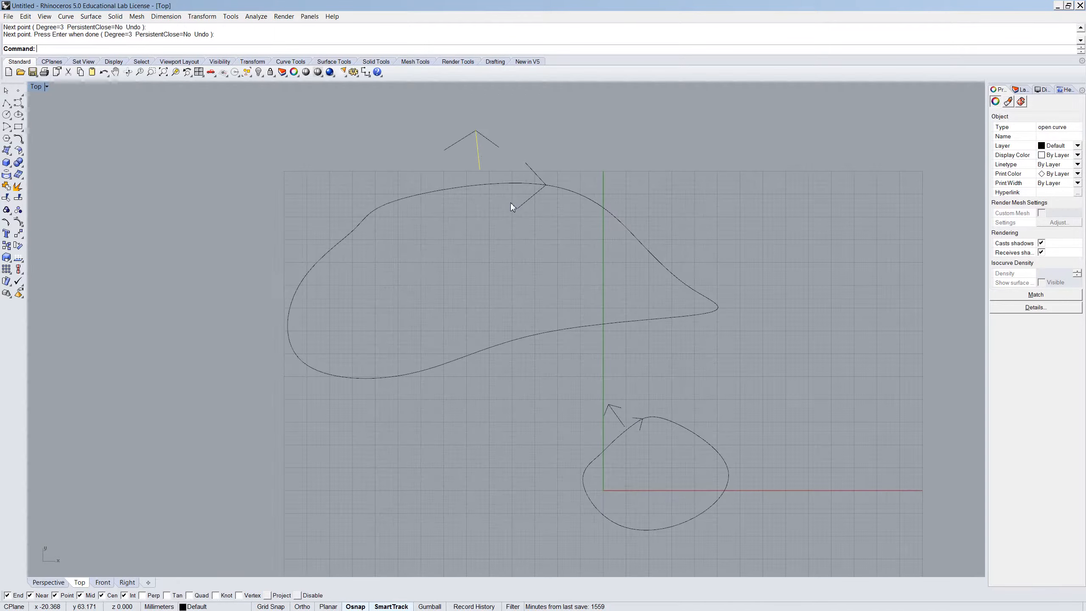
scroll(511, 412, "down", 4)
scroll(633, 434, "up", 4)
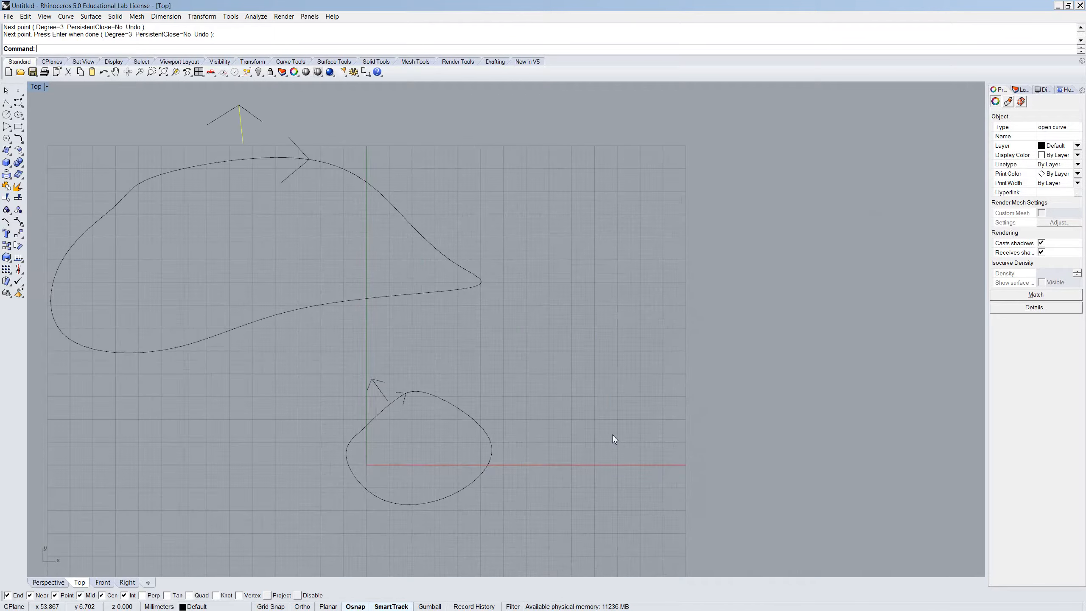
Step: Draw a 10 by 10 mm square rectangle to the right of the small curve
type("rectangle")
key("Return")
left_click(547, 439)
type("10")
key("Return")
key("Return")
Step: Copy the square diagonally so the two squares touch at one corner, and delete the extra overlapping copy
left_click(567, 440)
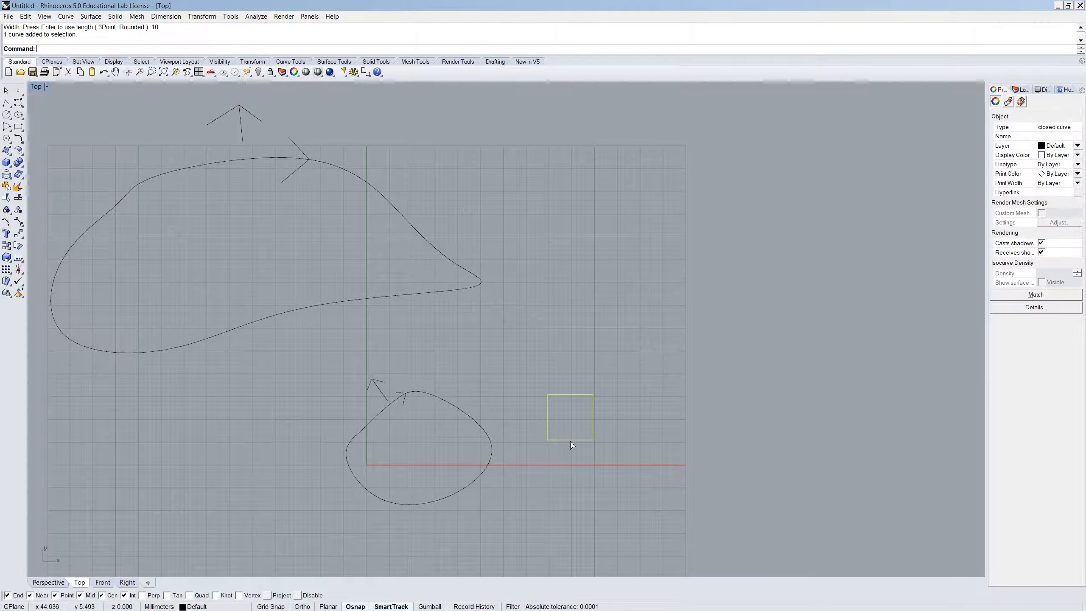
key("Return")
left_click(547, 440)
left_click(603, 417)
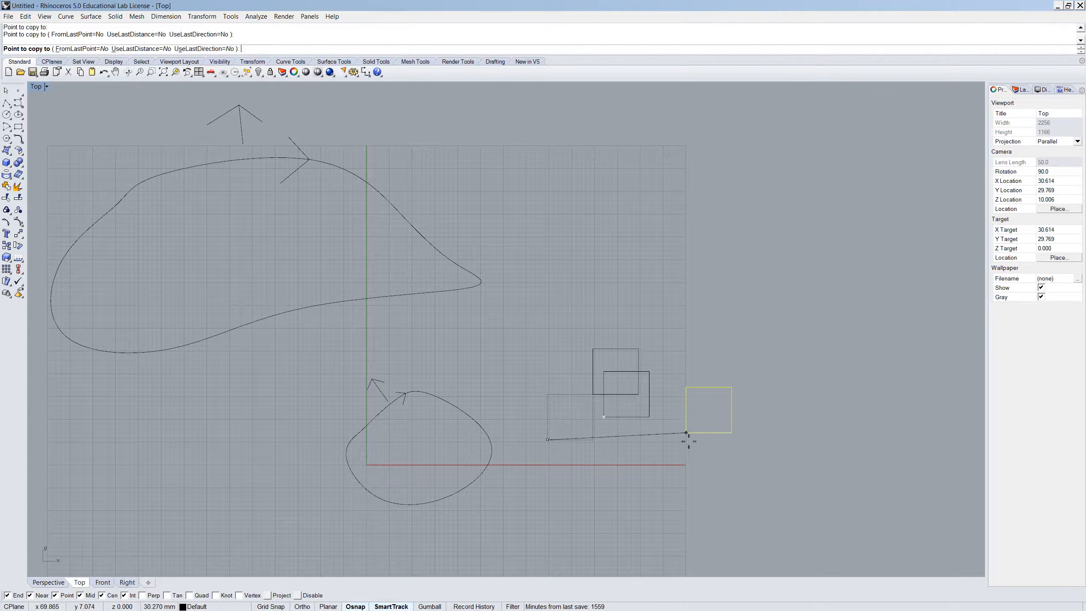
key("Return")
left_click(639, 416)
key("Delete")
scroll(596, 435, "up", 5)
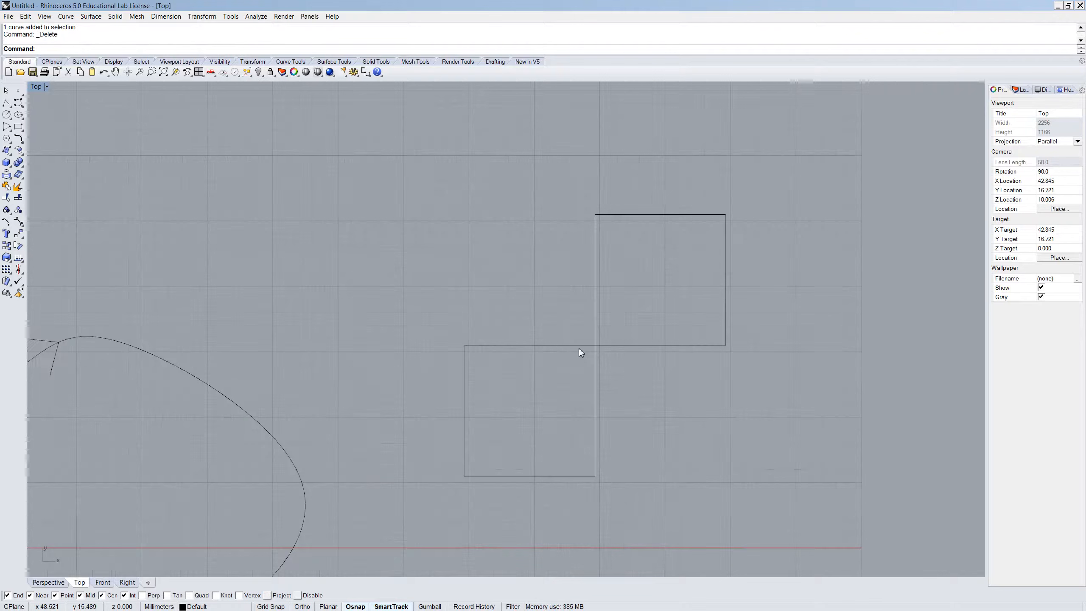
Step: Place a point object at the corner shared by the two squares
left_click(595, 365)
left_click(618, 345, "shift")
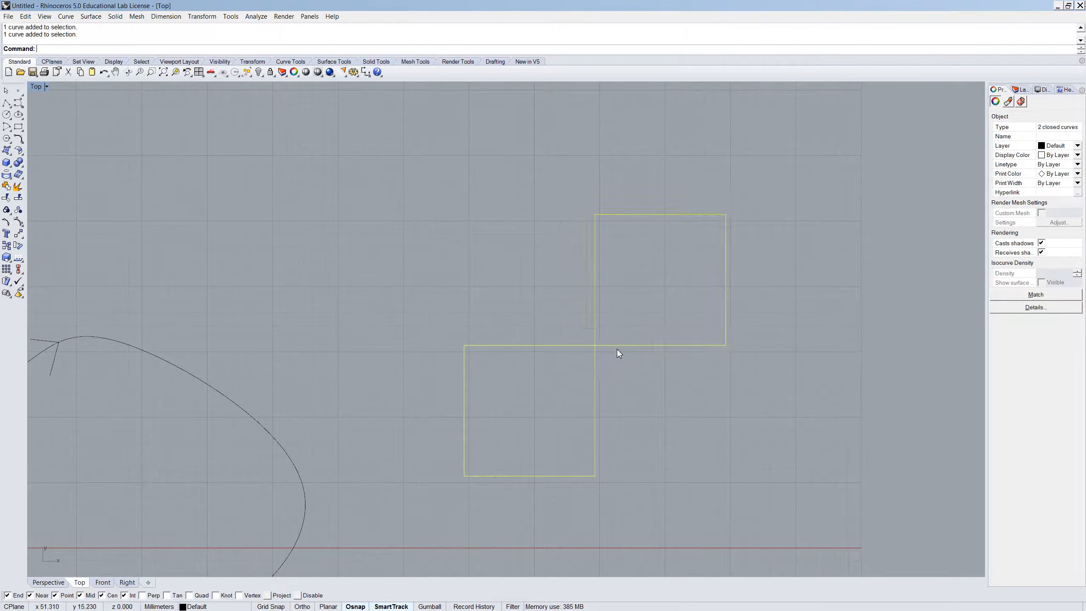
scroll(613, 366, "up", 1)
type("Point")
key("Return")
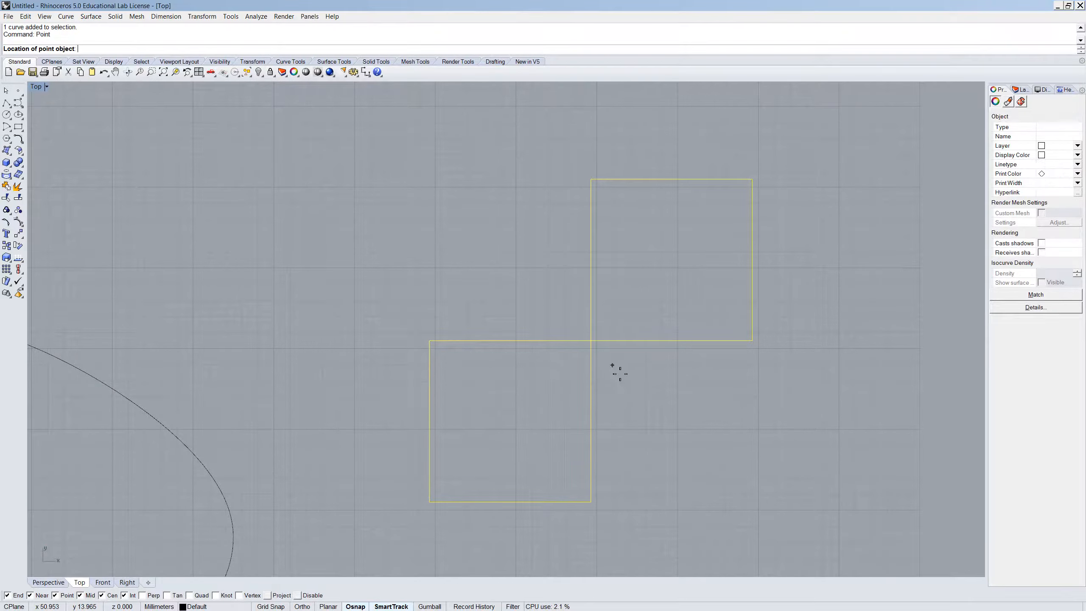
left_click(590, 340)
left_click(613, 394)
Step: Explode both squares into separate line segments
left_click(590, 376)
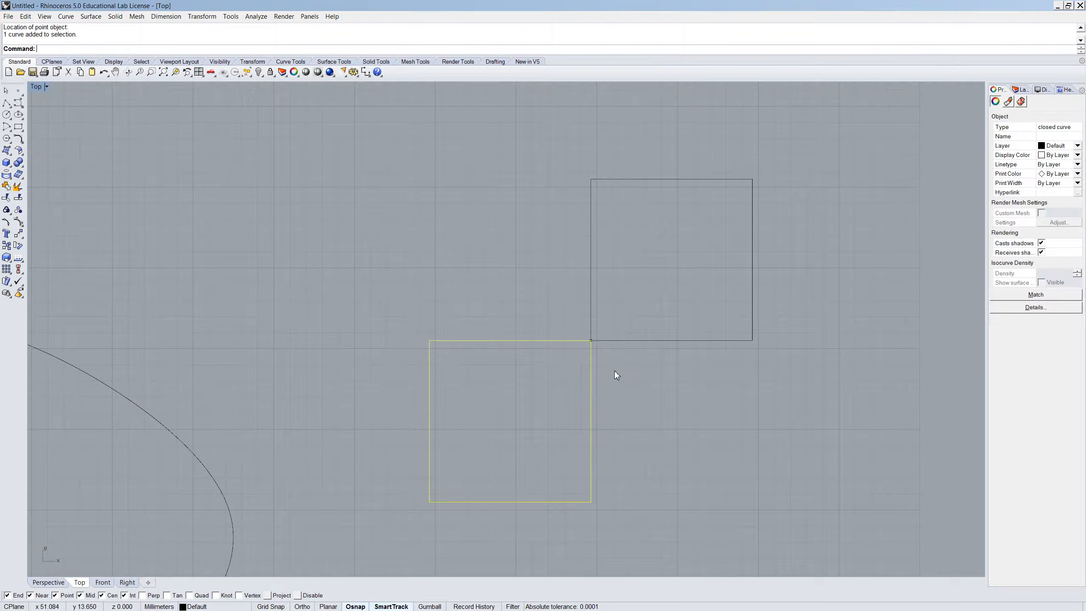
key("Return")
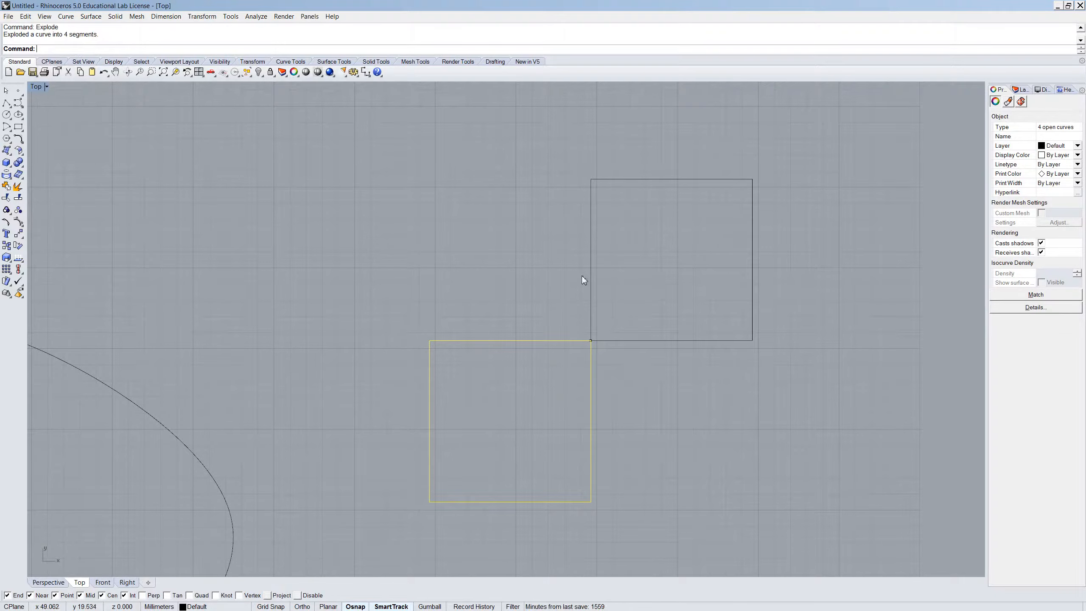
left_click(603, 339)
key("Return")
left_click(628, 361)
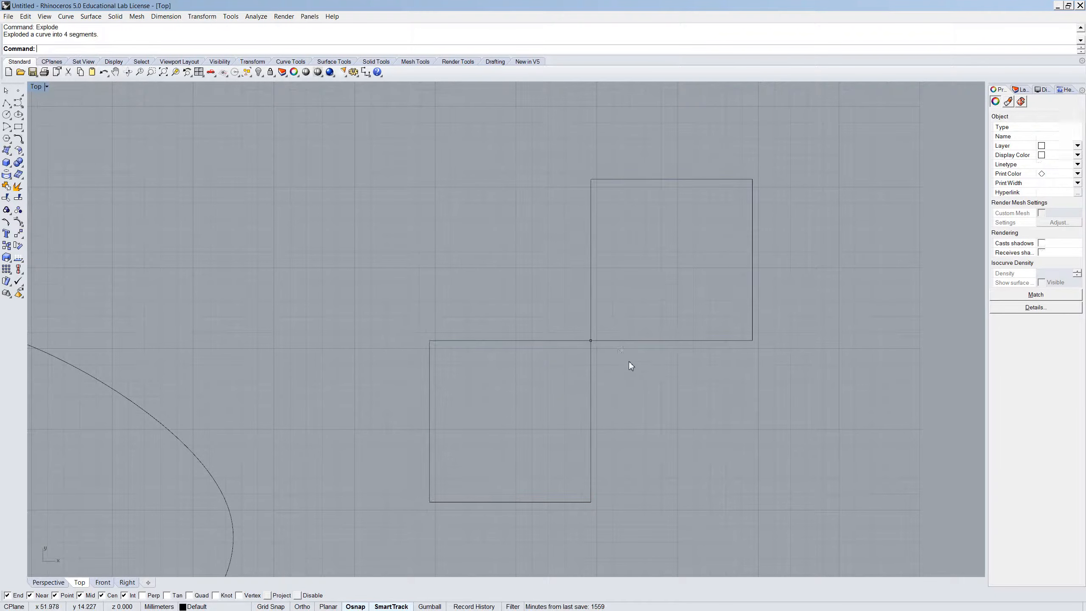
Step: Delete the four square edges that meet at the shared corner point
left_click(611, 341)
left_click(587, 364)
left_click(601, 354)
key("Delete")
left_click(601, 341)
key("Delete")
left_click(555, 341)
key("Delete")
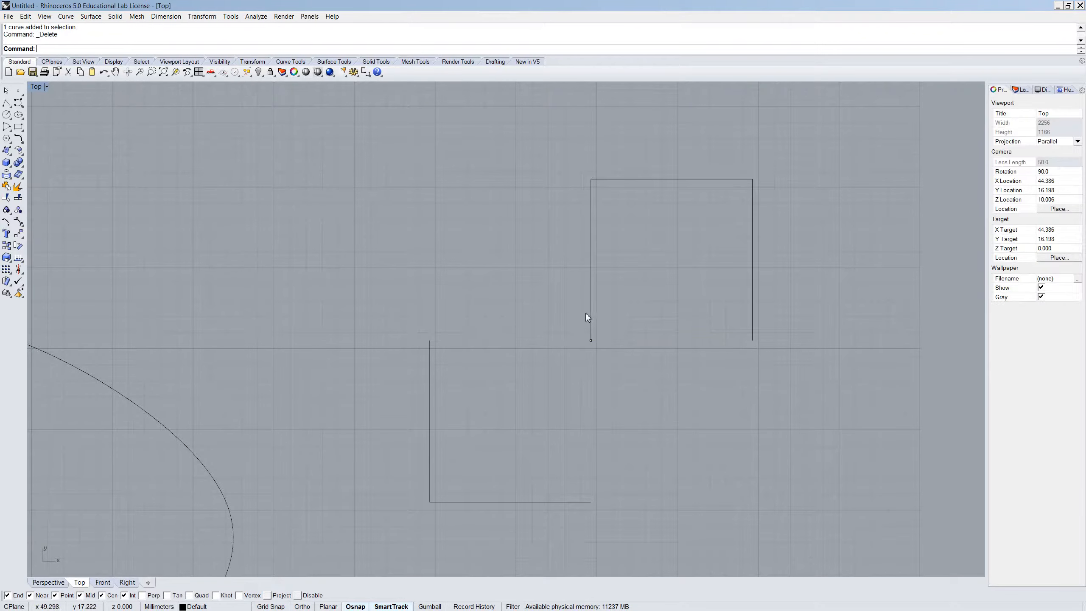
left_click(596, 315)
key("Delete")
Step: Draw one continuous vertical line and one continuous horizontal line through the shared corner to close both squares
key("Return")
left_click(597, 503)
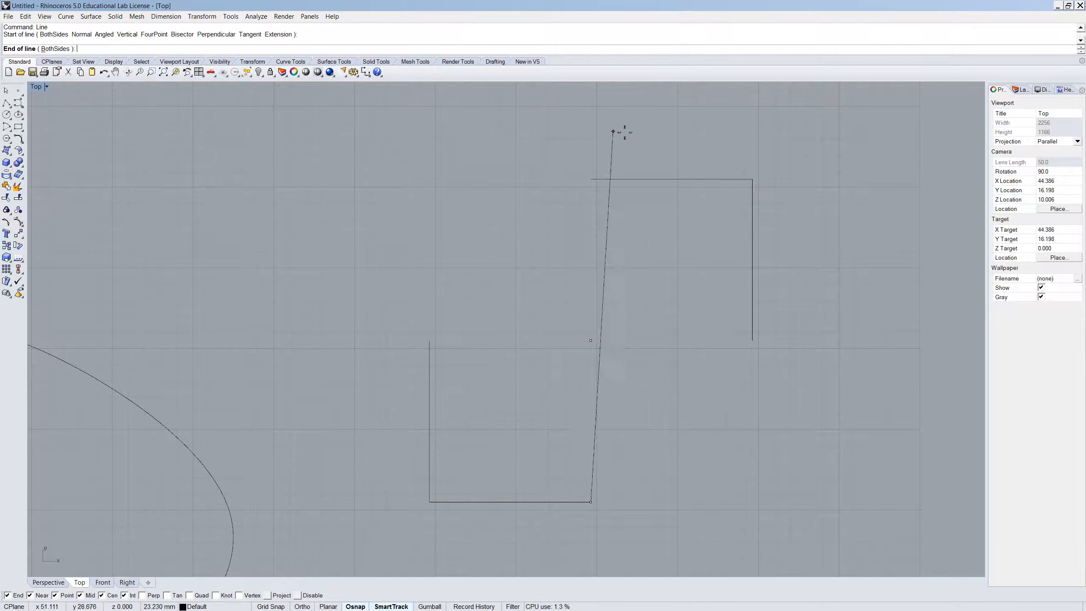
left_click(595, 183)
key("Return")
left_click(753, 341)
left_click(429, 341)
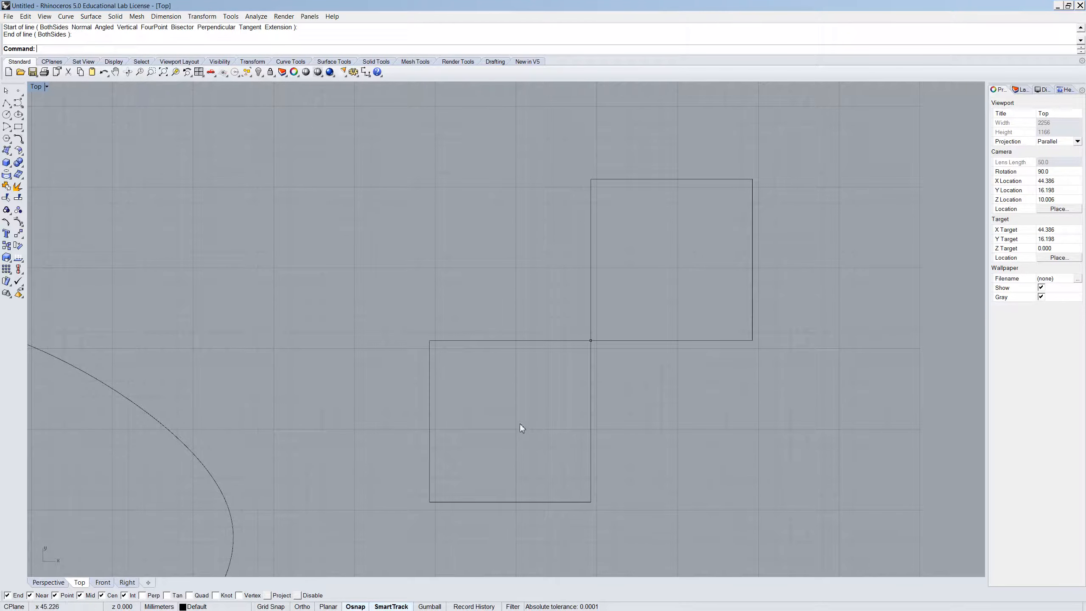
Step: Join all the lines of both squares into one closed curve
left_click(575, 501)
left_click_drag(763, 480, 317, 116)
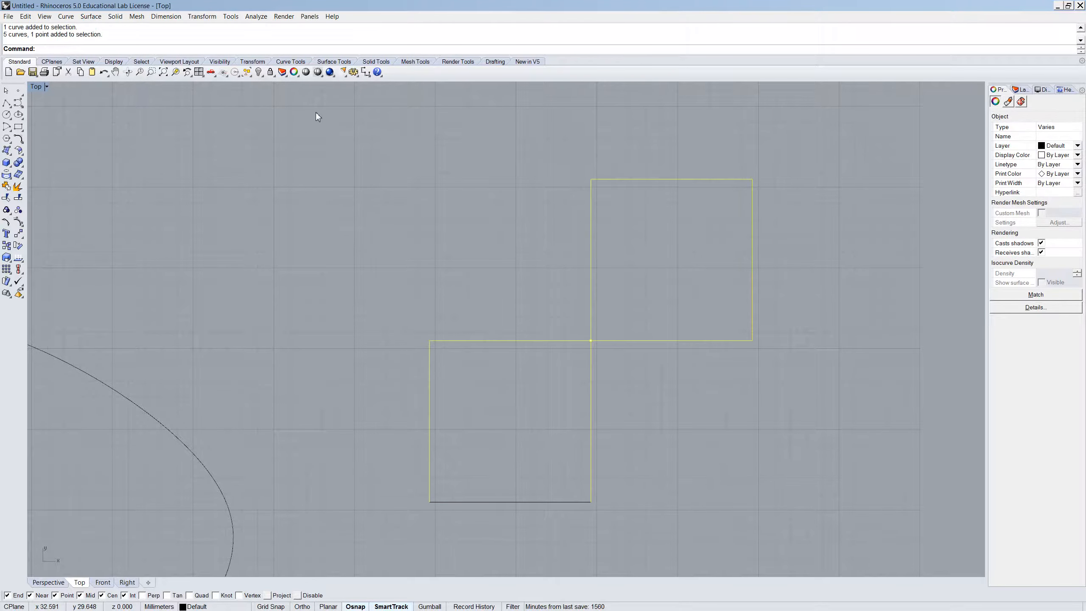
left_click(432, 502, "shift")
key("Return")
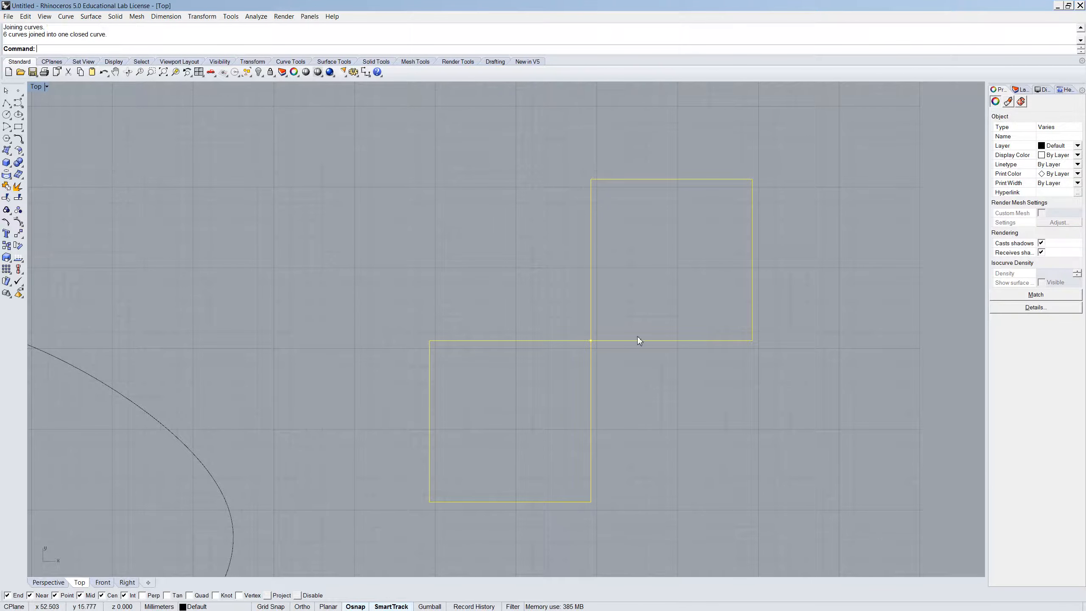
left_click(663, 341)
left_click(644, 359)
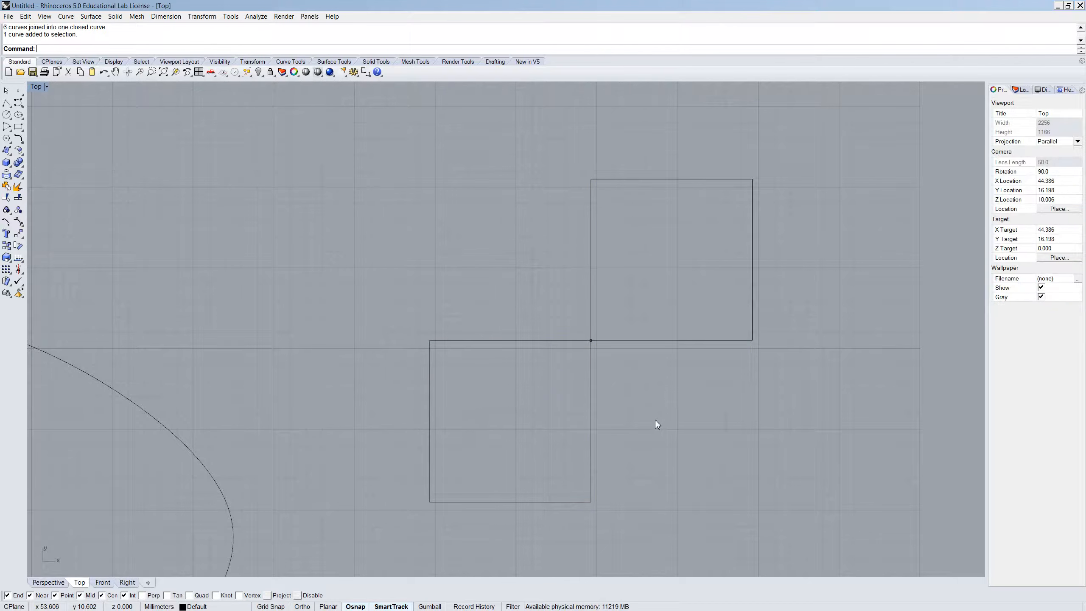
type("Line")
key("Return")
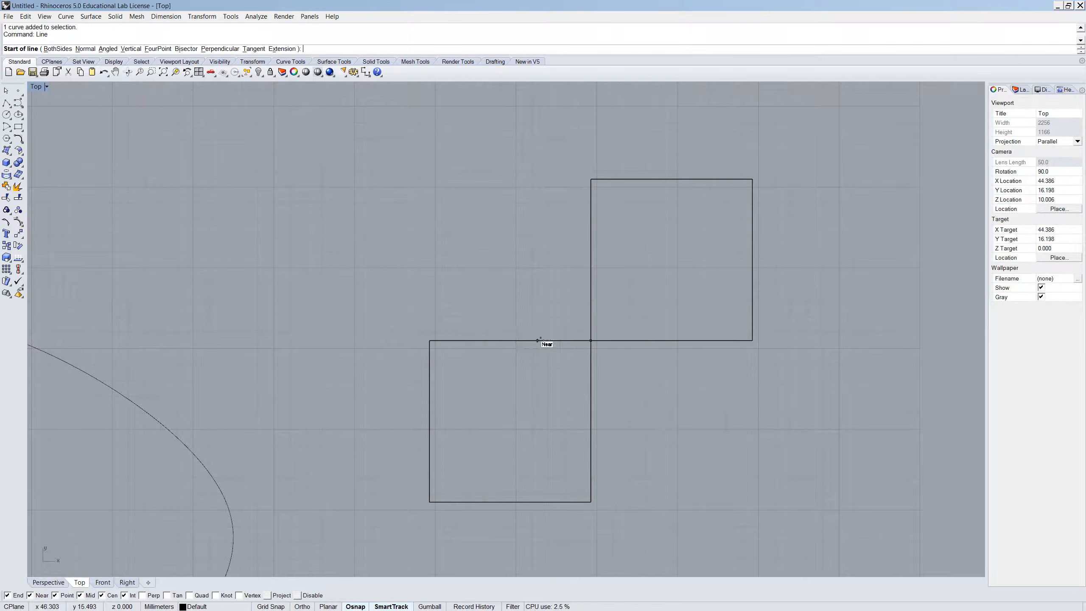
left_click(486, 343)
key("Escape")
key("Return")
key("Escape")
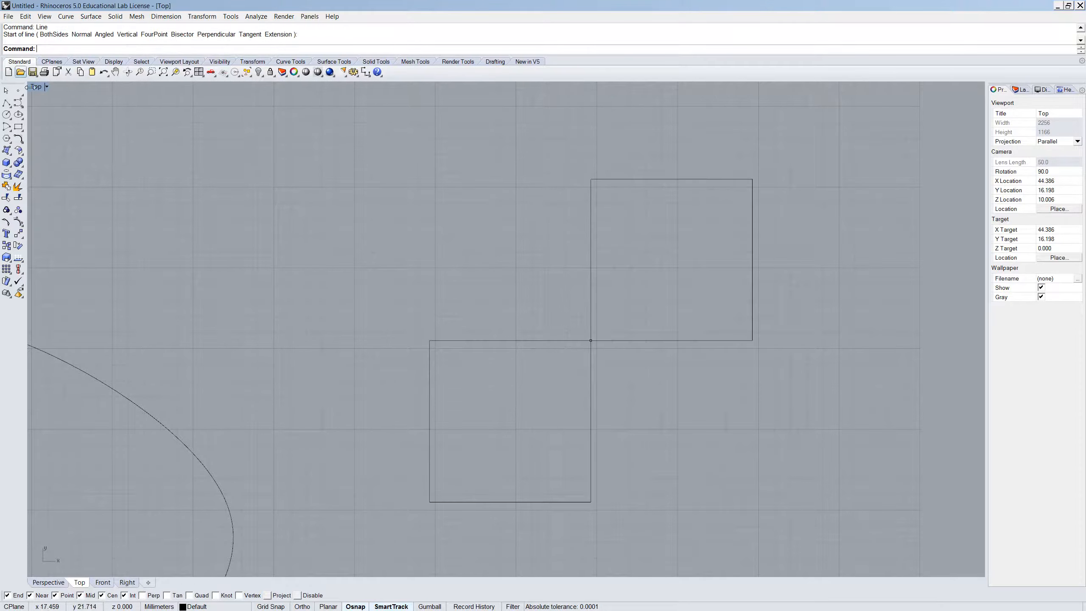
Step: Draw a two-line arrowhead pointing upward on the lower square's left edge
type("Line")
key("Return")
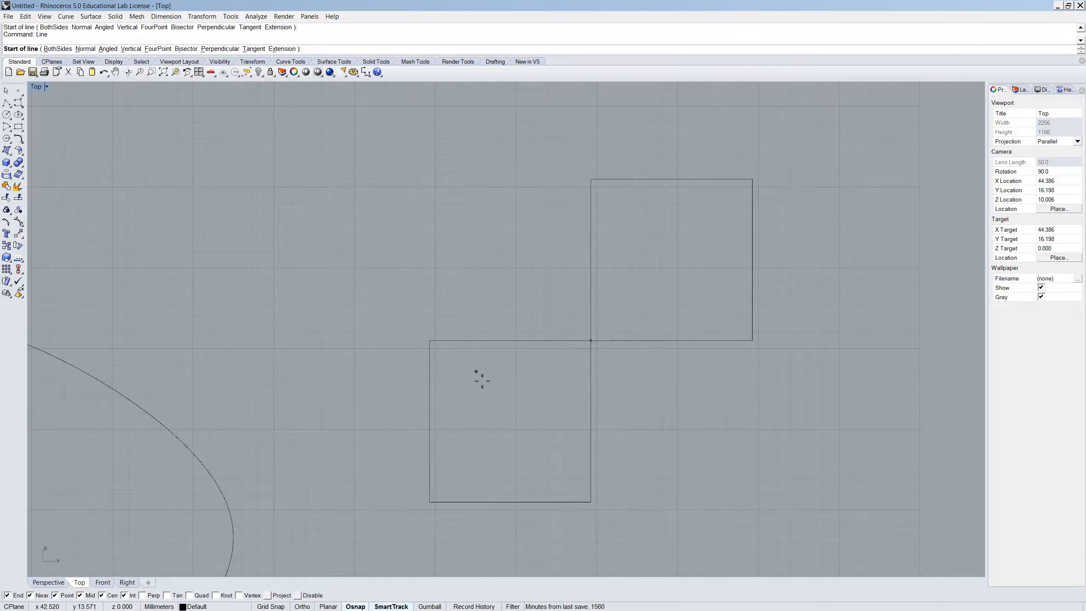
left_click(430, 388)
left_click(410, 409)
key("Return")
left_click(429, 389)
left_click(453, 408)
Step: Draw an arrow pointing outward to the left from the lower square's left edge
key("Return")
left_click(429, 452)
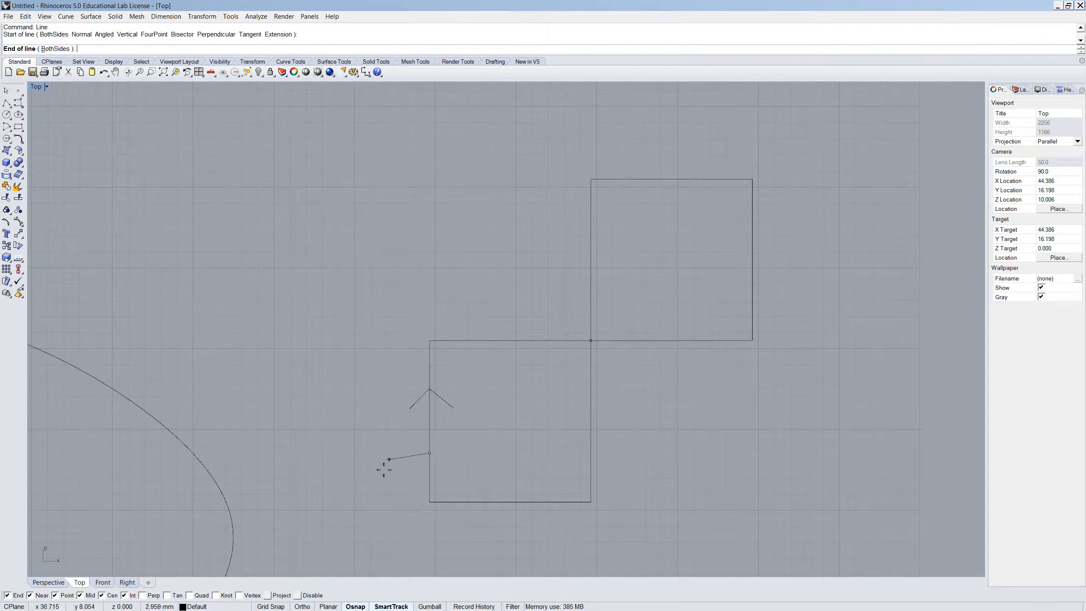
left_click(359, 473)
key("Return")
left_click(340, 452)
left_click(366, 429)
Step: Draw an arrowhead at the shared corner, pointing right along the lower square's top edge
key("Return")
left_click(589, 341)
left_click(566, 324)
key("Return")
left_click(591, 340)
left_click(571, 358)
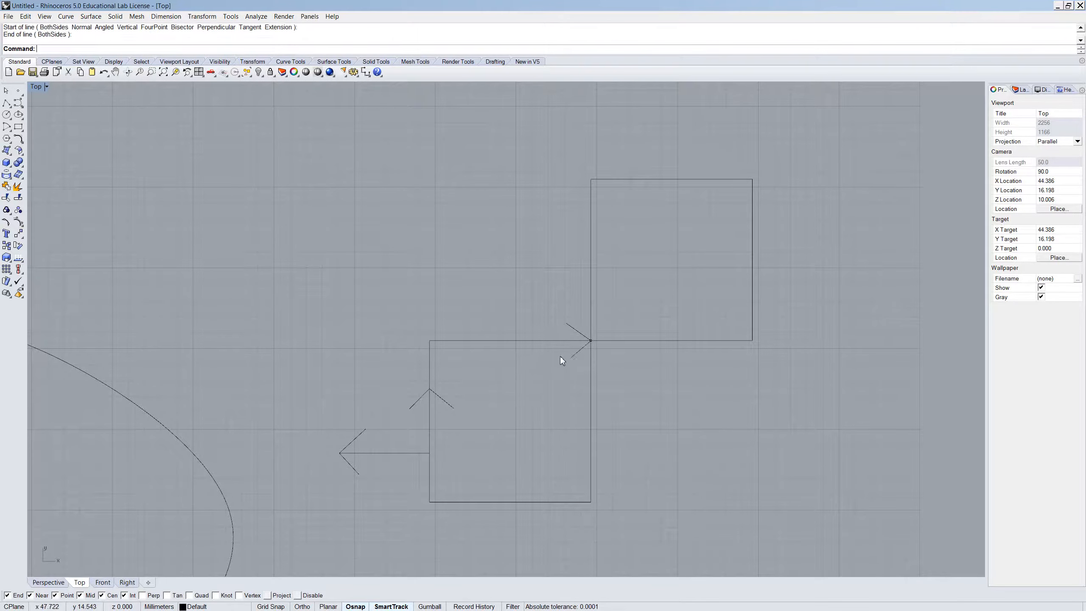
Step: Turn off the center object snap and draw an arrow pointing upward from the lower square's top edge
key("Return")
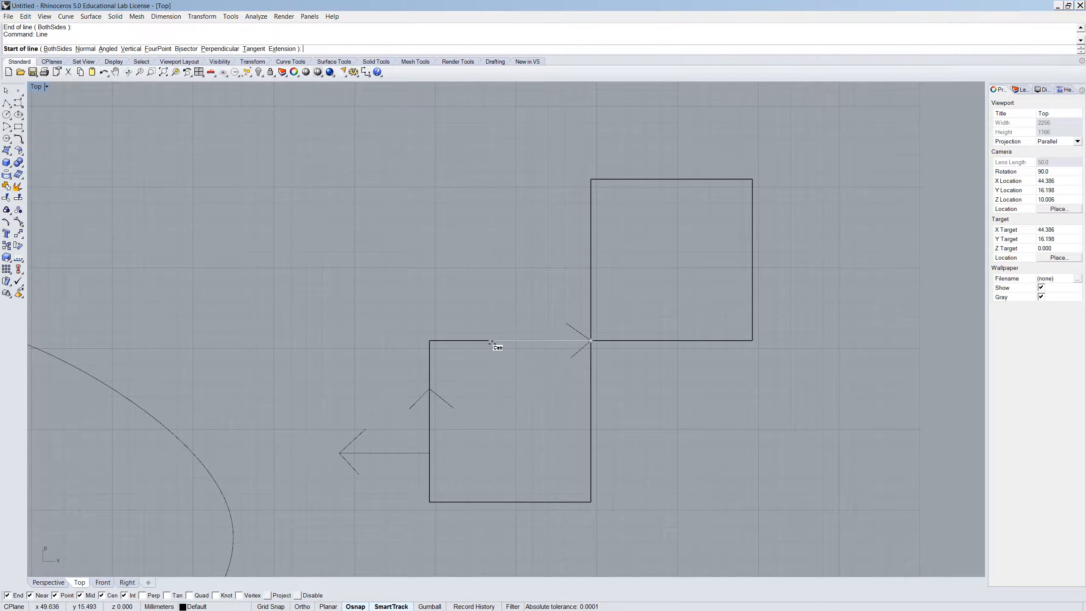
left_click(106, 595)
left_click(515, 341)
left_click(512, 298)
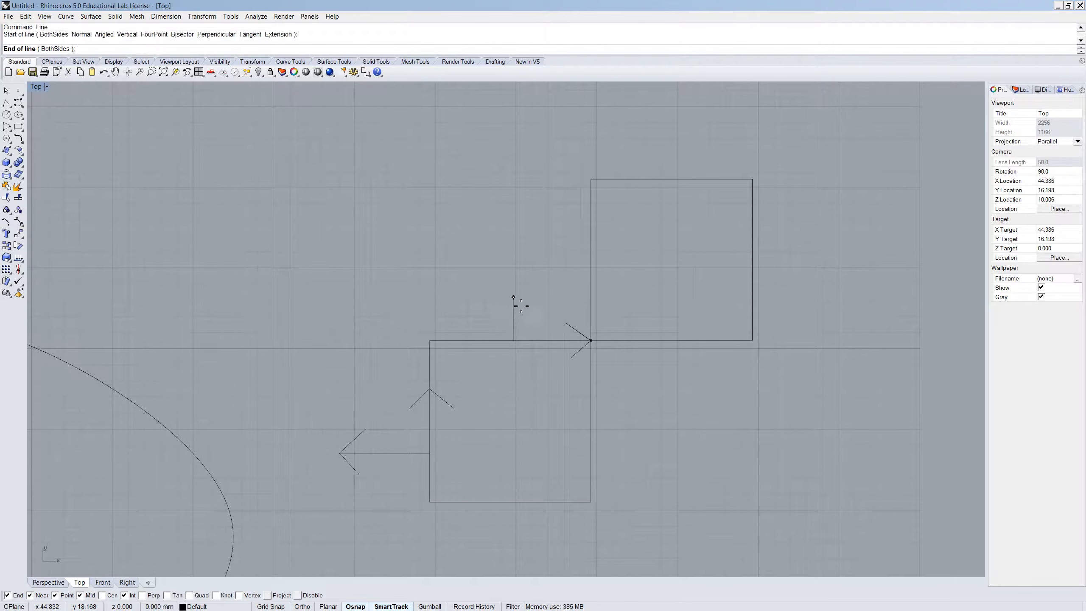
key("Return")
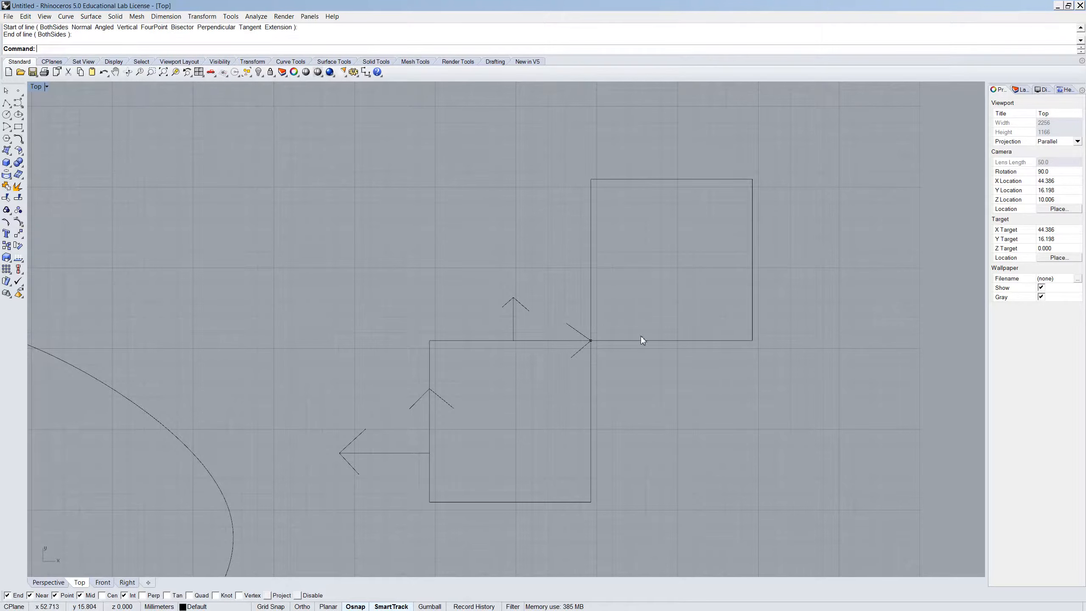
Step: Complete a right-pointing arrowhead on the upper square's bottom edge and draw an upward arrow from that edge into the square
left_click(731, 340)
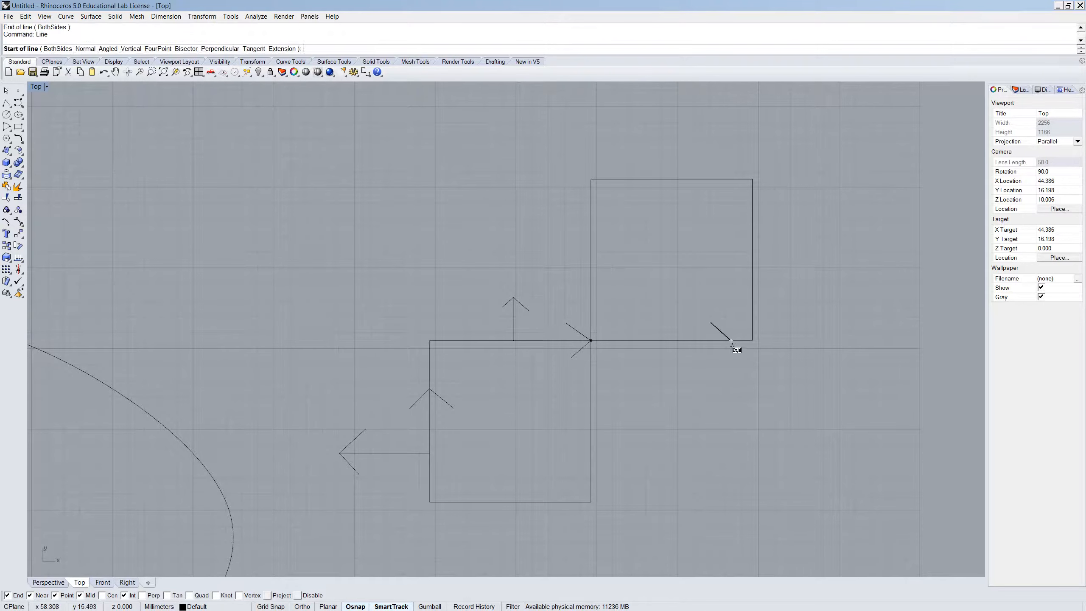
left_click(702, 357)
key("Return")
left_click(672, 341)
left_click(672, 294)
key("Return")
left_click(672, 290)
left_click(659, 307)
key("Return")
left_click(672, 290)
left_click(688, 302)
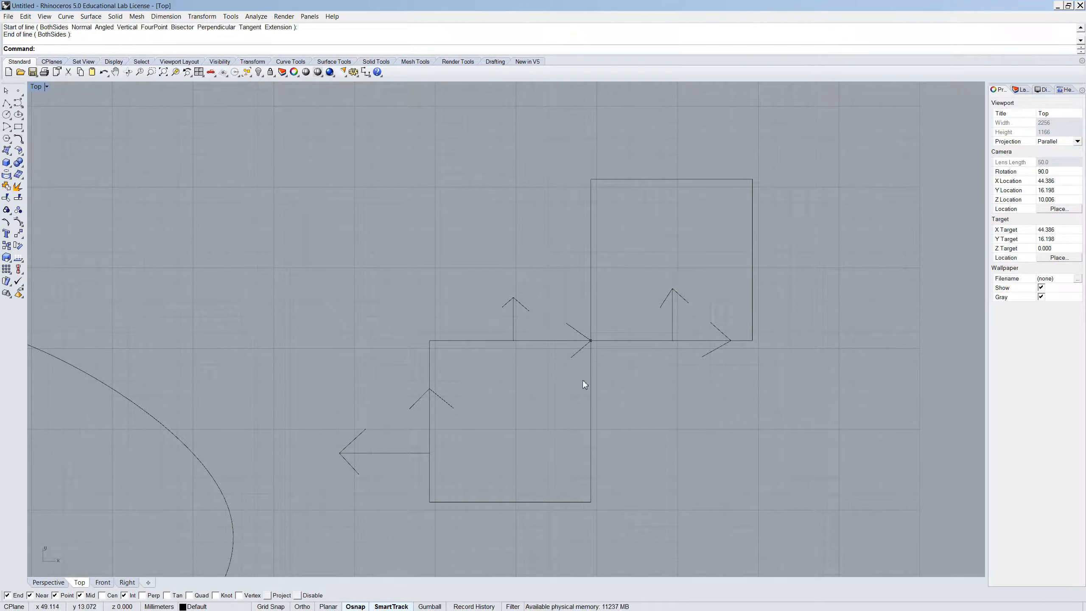
Step: Select the joined closed curve and examine how it crosses itself at the shared corner
left_click(590, 340)
left_click(635, 398)
left_click(630, 339)
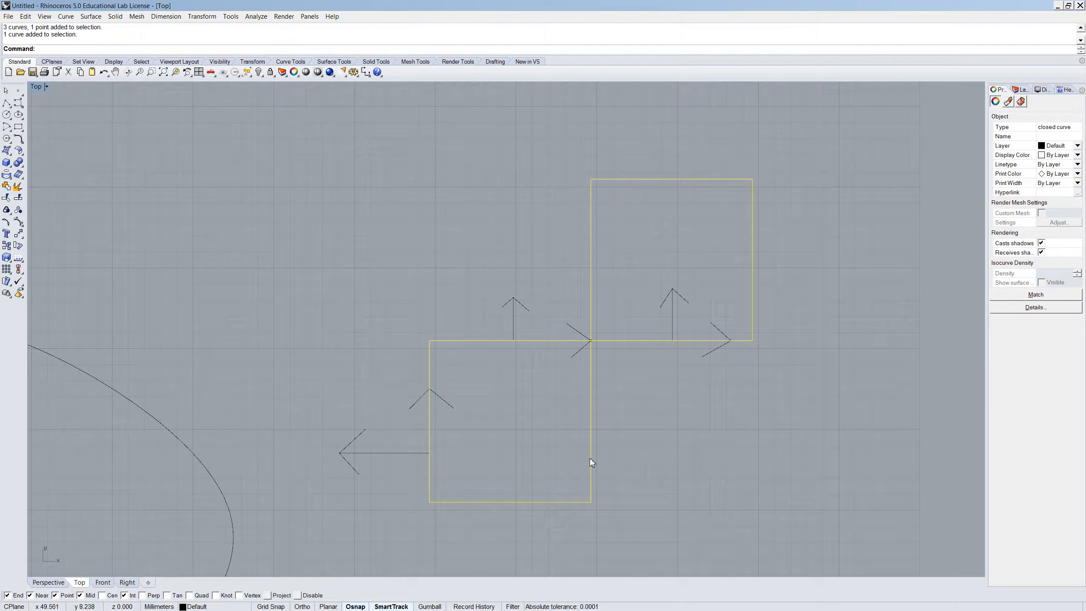
scroll(594, 383, "down", 3)
scroll(602, 374, "up", 3)
scroll(603, 359, "down", 2)
scroll(592, 362, "up", 3)
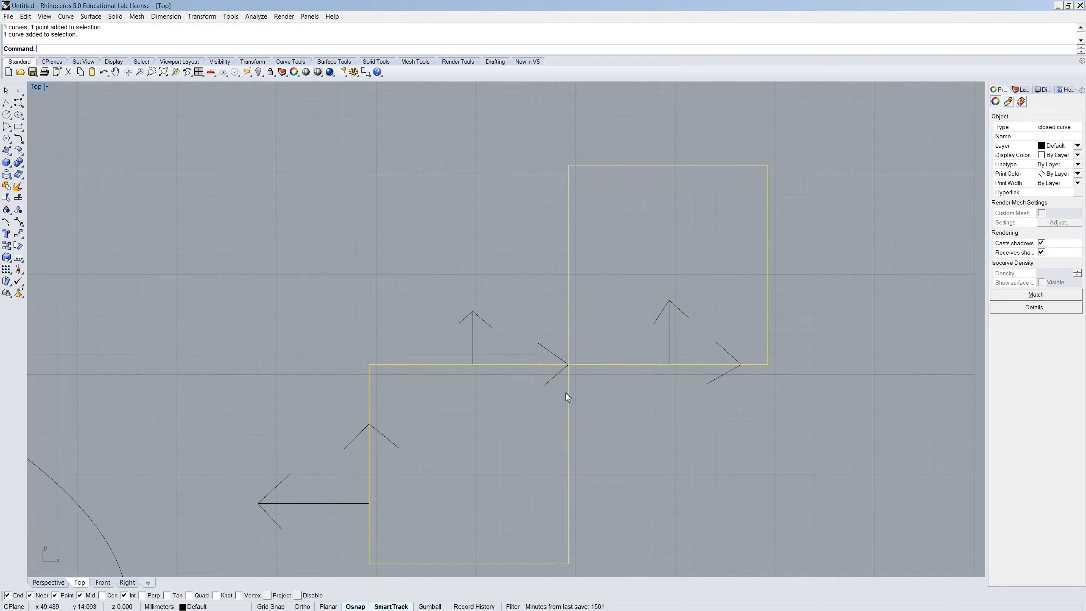
Step: Draw two separate rectangles corner to corner over the lower and upper squares
type("ctangle")
key("Return")
scroll(402, 410, "down", 2)
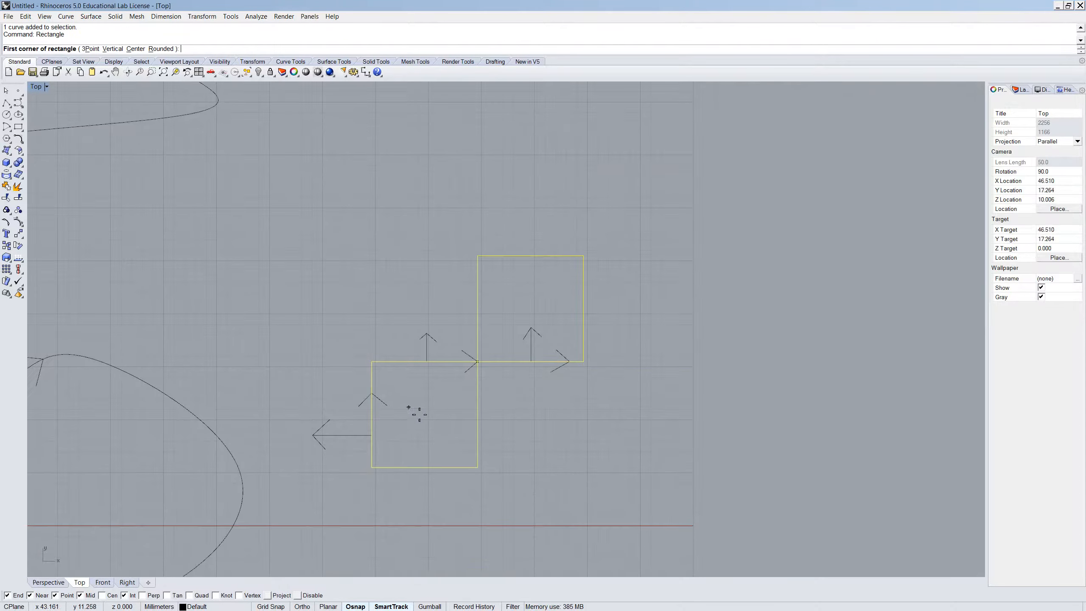
left_click(372, 467)
left_click(477, 362)
right_click(477, 362)
left_click(477, 362)
left_click(583, 255)
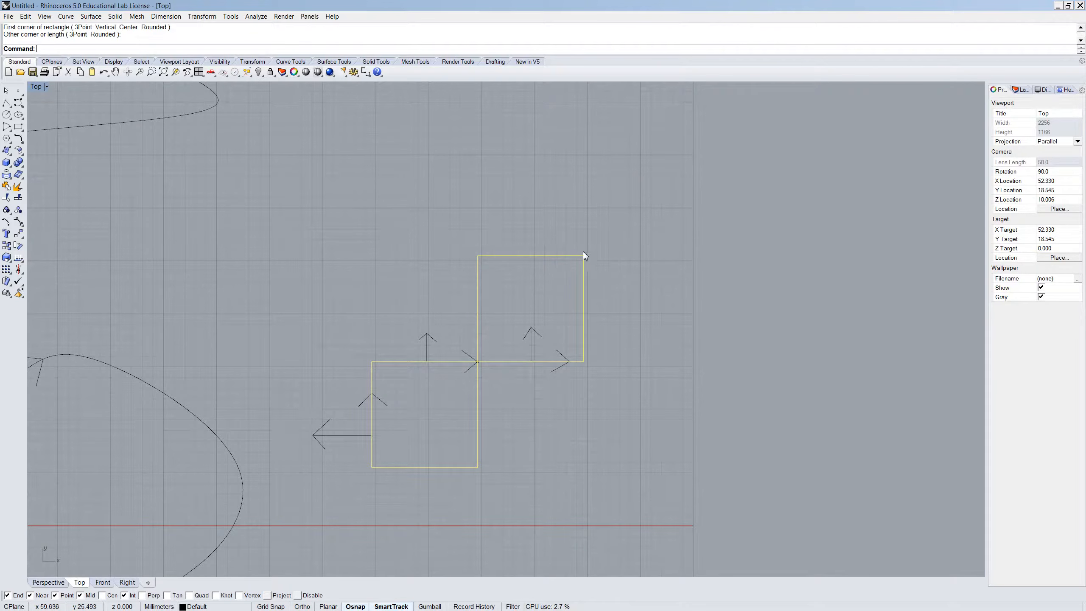
Step: Try to move the two separate rectangles 30 mm clear of the joined curve, and undo the move and the last rectangle
left_click(562, 257)
left_click(599, 283)
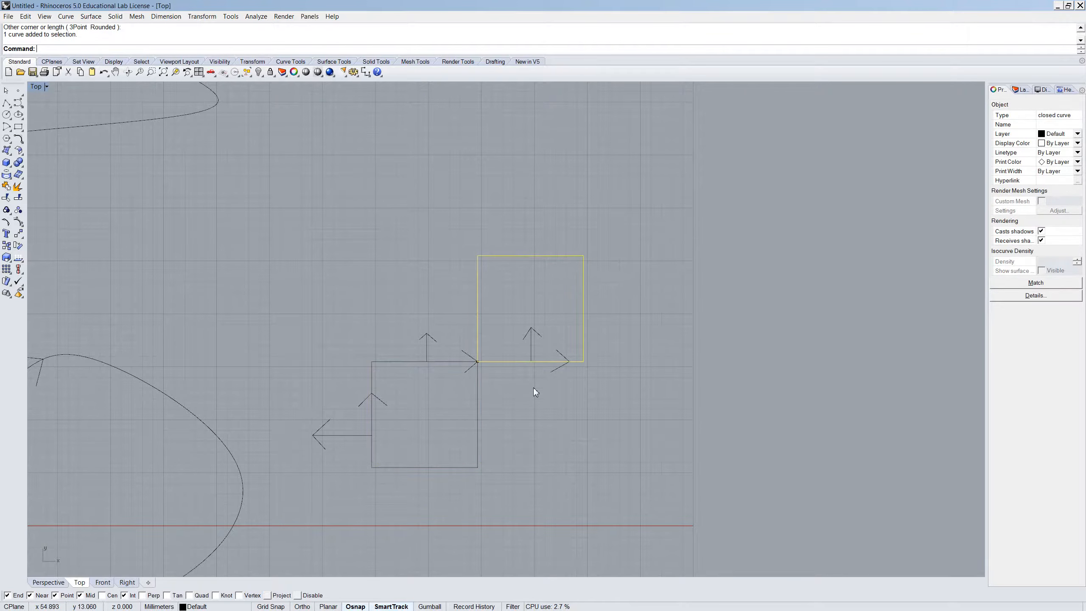
left_click(464, 468)
left_click(502, 495)
scroll(501, 479, "down", 5)
type("M")
key("Return")
left_click(542, 503)
type("10")
key("Return")
type("20")
key("Return")
type("30")
key("Return")
left_click(654, 503)
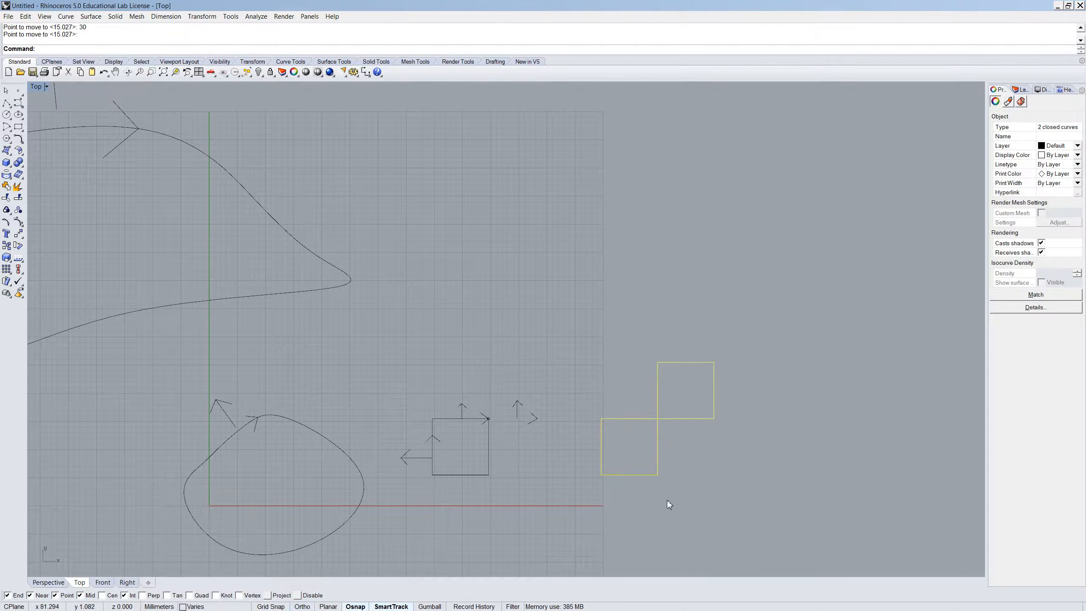
key("ctrl+z")
key("ctrl+z")
Step: Move the lower rectangle together with the joined self-intersecting curve 30 mm to the right of the arrows
left_click(489, 447)
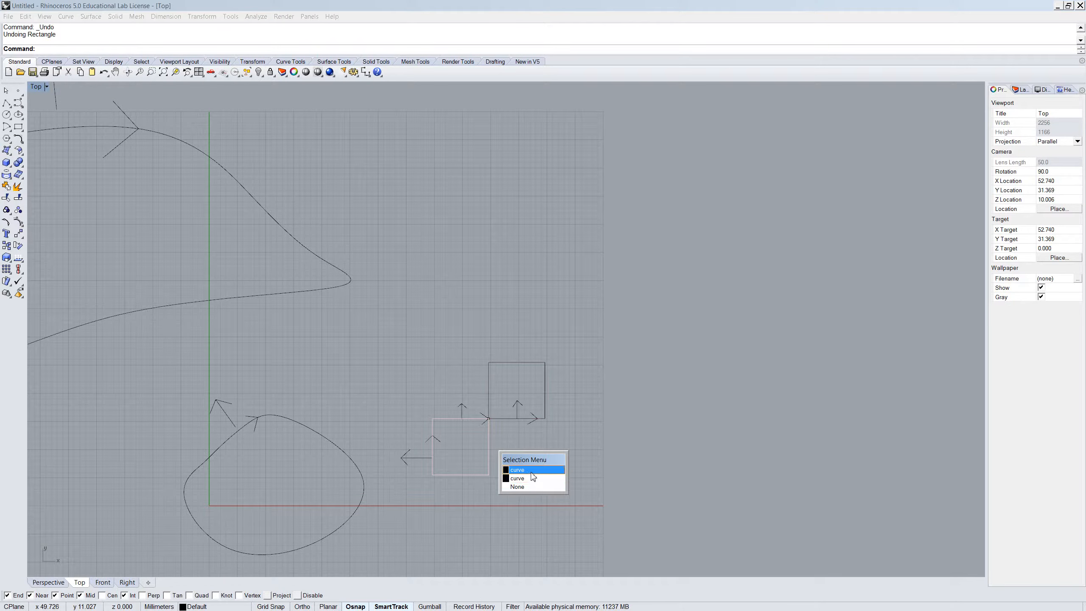
left_click(526, 477)
type("m")
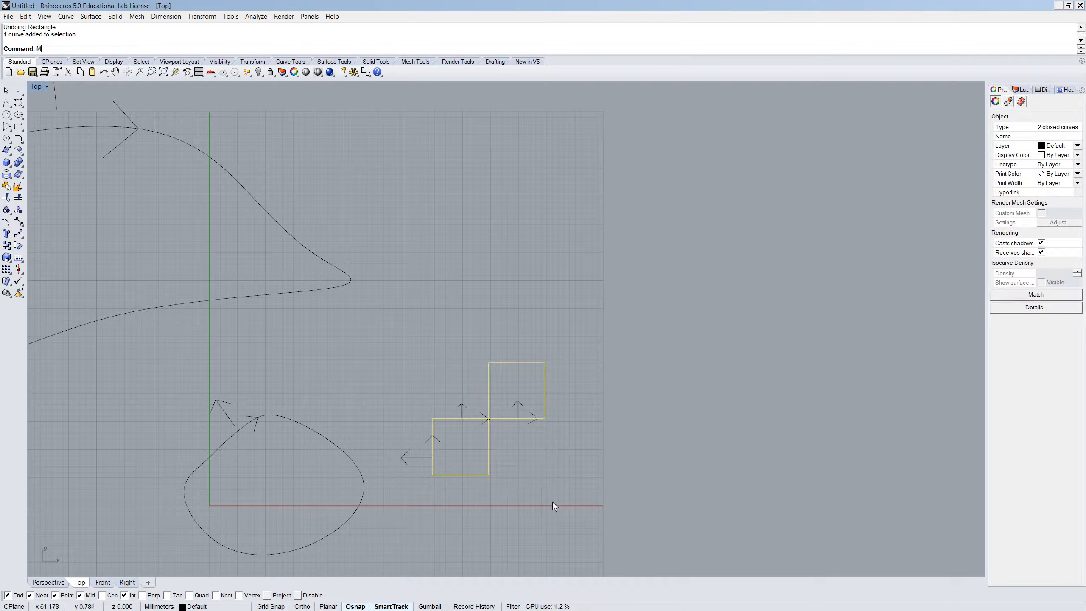
key("Return")
left_click(534, 517)
type("20")
key("Return")
type("30")
key("Return")
left_click(692, 493)
key("Escape")
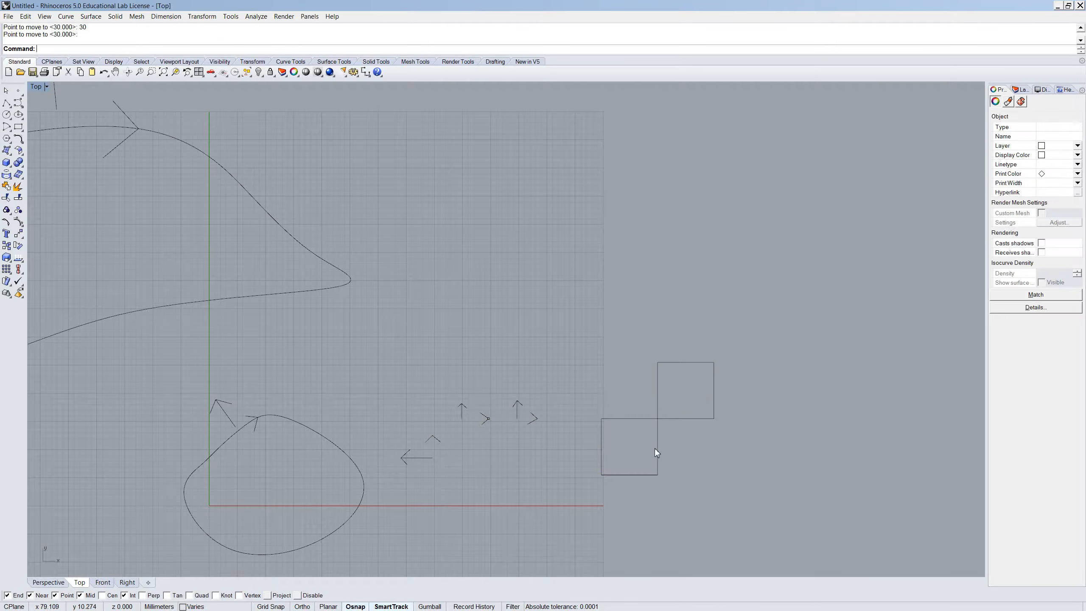
Step: Move only the joined self-intersecting curve 30 mm back onto its arrows, leaving the single rectangle behind
left_click(655, 456)
left_click(687, 475)
type("m")
key("Return")
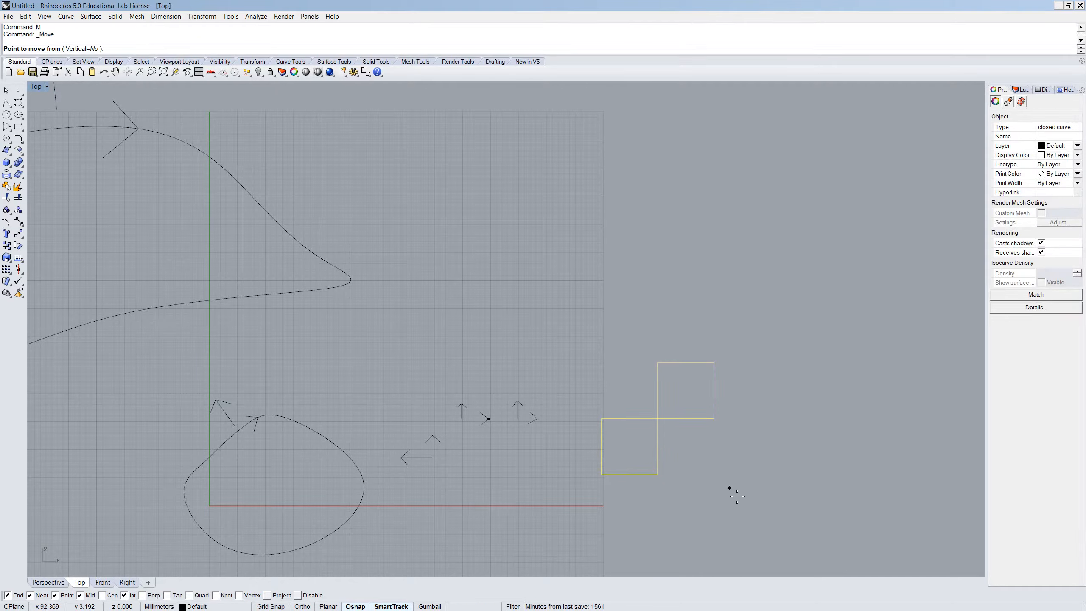
left_click(729, 488)
type("20")
key("Return")
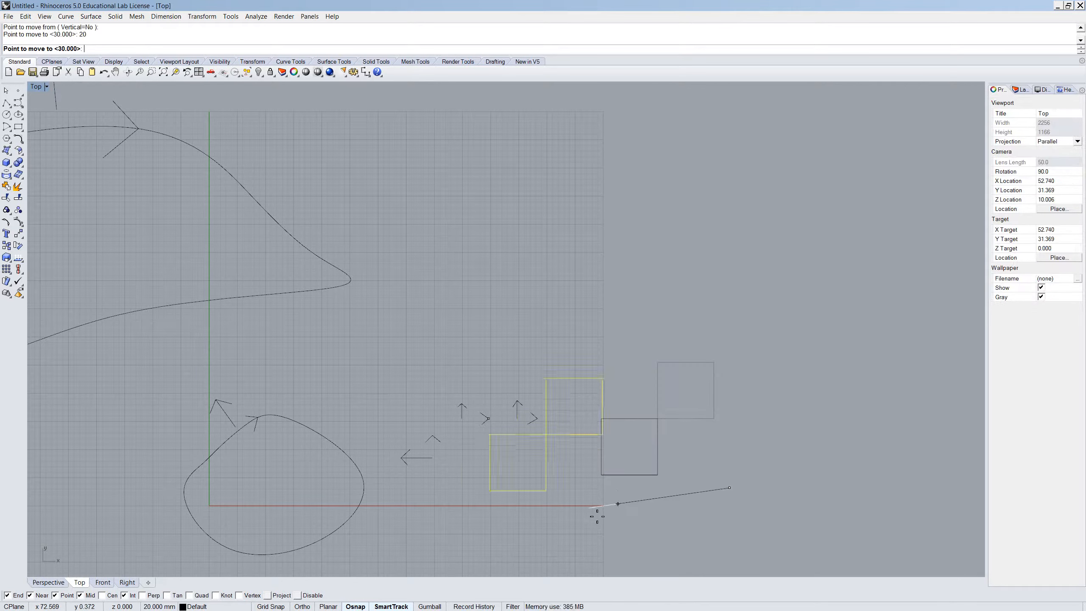
type("30")
key("Return")
left_click(593, 515)
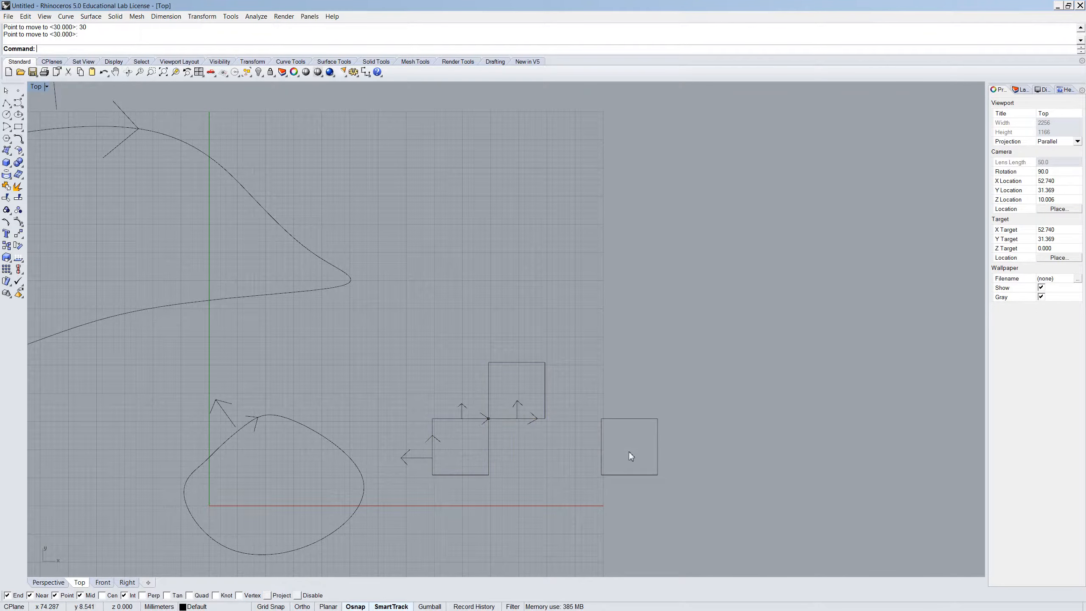
Step: Draw a 10 by 10 mm rectangle starting from the upper-right corner of the single moved square
type("Rectangel")
key("Return")
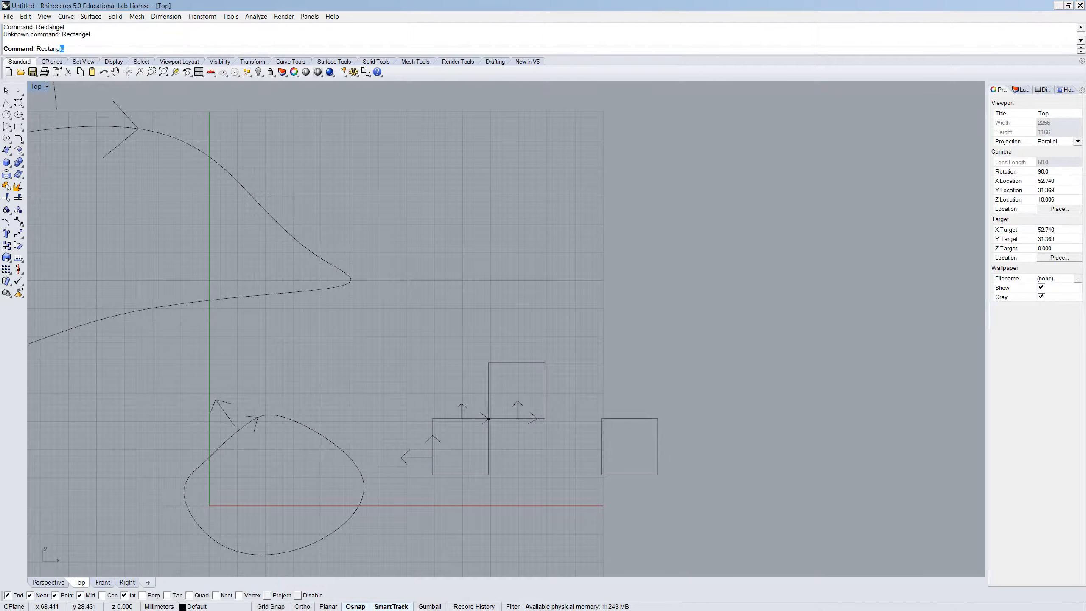
type("Rectang")
key("Return")
left_click(658, 419)
type("10")
key("Return")
type("10")
key("Return")
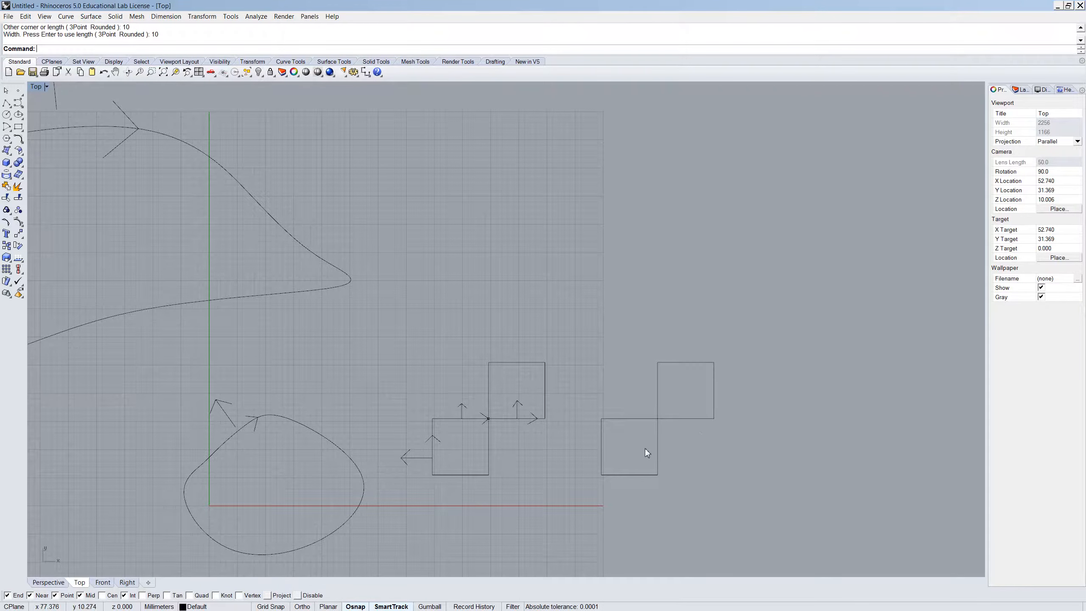
Step: Select the two separate squares and the joined curve in turn to compare how many closed curves each figure contains
left_click(656, 446)
left_click(684, 416, "shift")
left_click(686, 436)
left_click(688, 420)
left_click(665, 439)
key("Escape")
left_click(544, 375)
left_click_drag(729, 329, 592, 472)
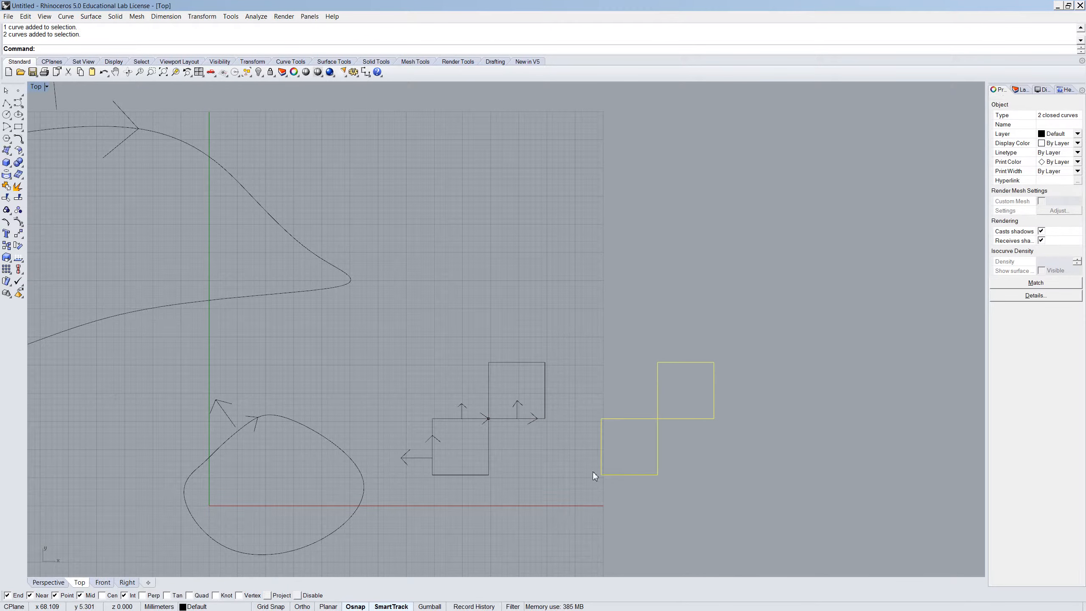
left_click(546, 379)
Step: Delete all the curves and arrows from the drawing
scroll(552, 385, "down", 7)
left_click_drag(706, 486, 2, 183)
key("Delete")
Step: Return to the four-viewport layout and create a 10 mm cube with its first corner at the origin
double_click(39, 87)
type("box")
key("Return")
type("0")
key("Return")
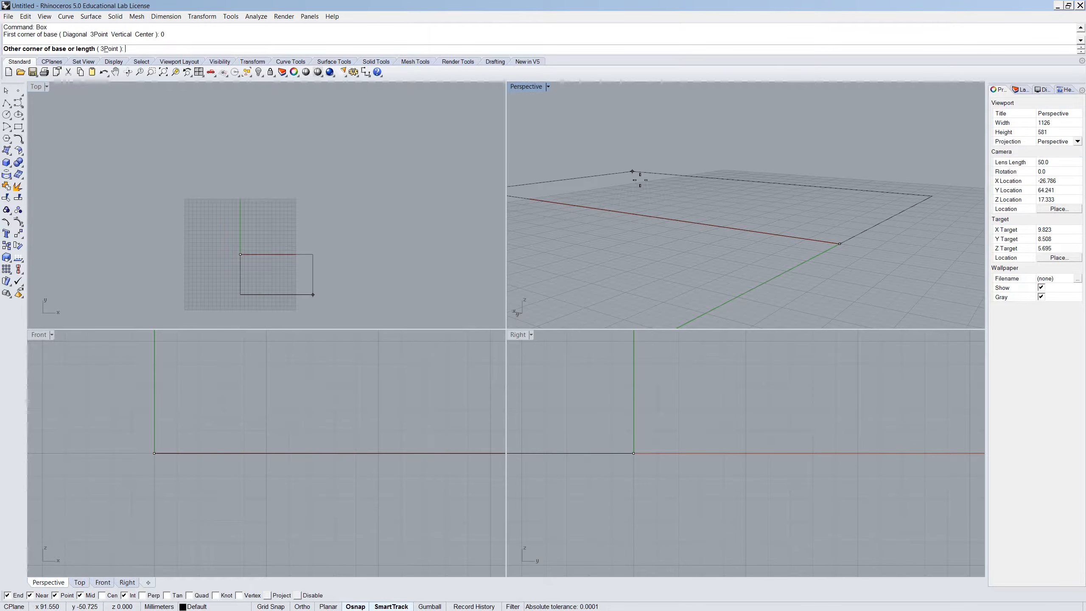
type("10")
key("Return")
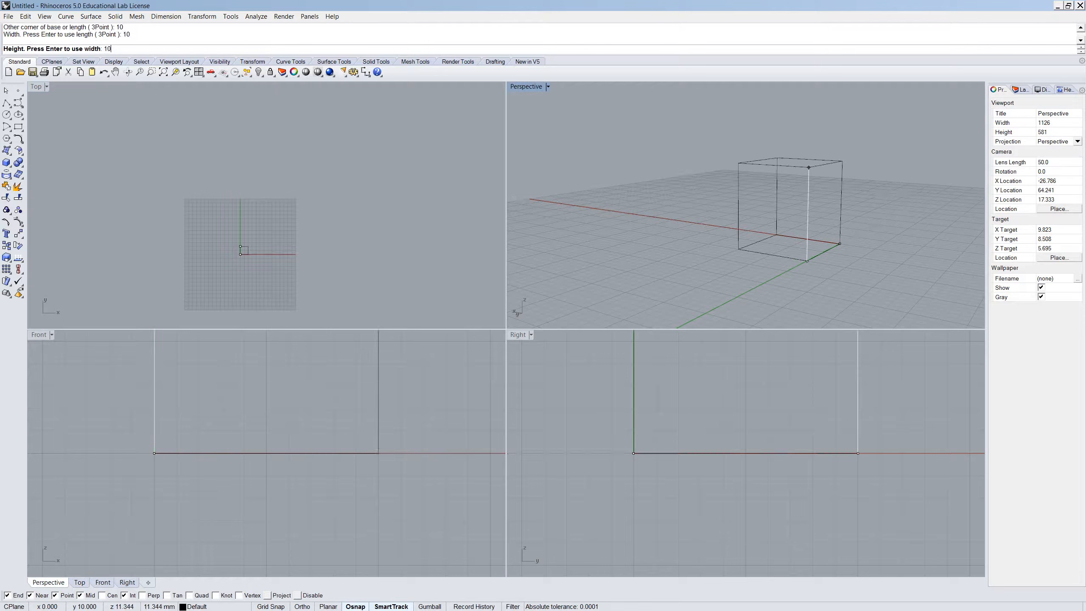
key("Return")
Step: Duplicate the cube so that two cubes stand diagonally on the ground plane, sharing one vertical edge
left_click(824, 251)
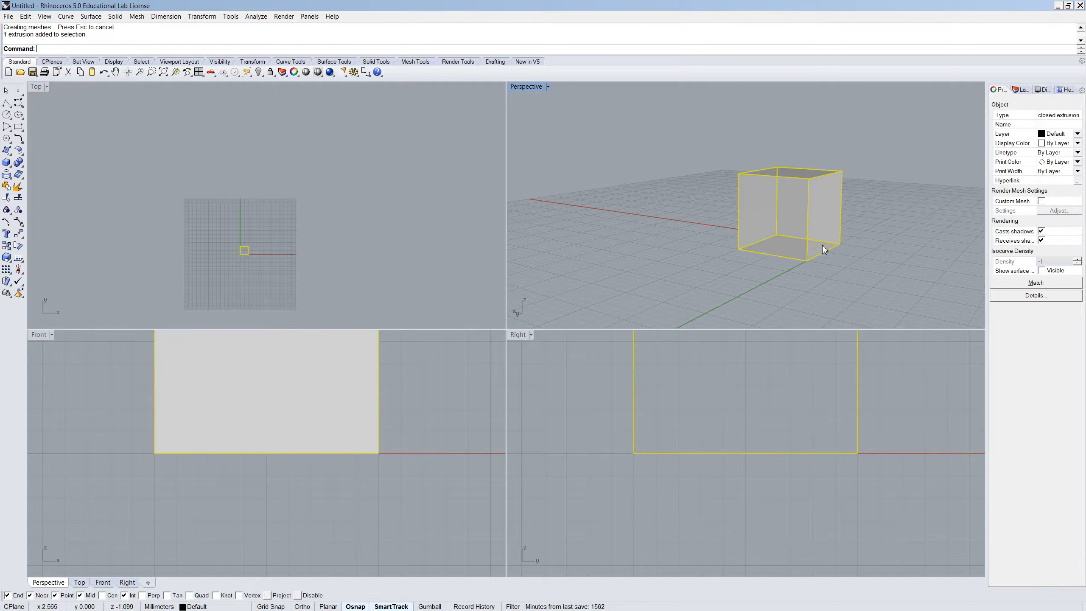
left_click(848, 245)
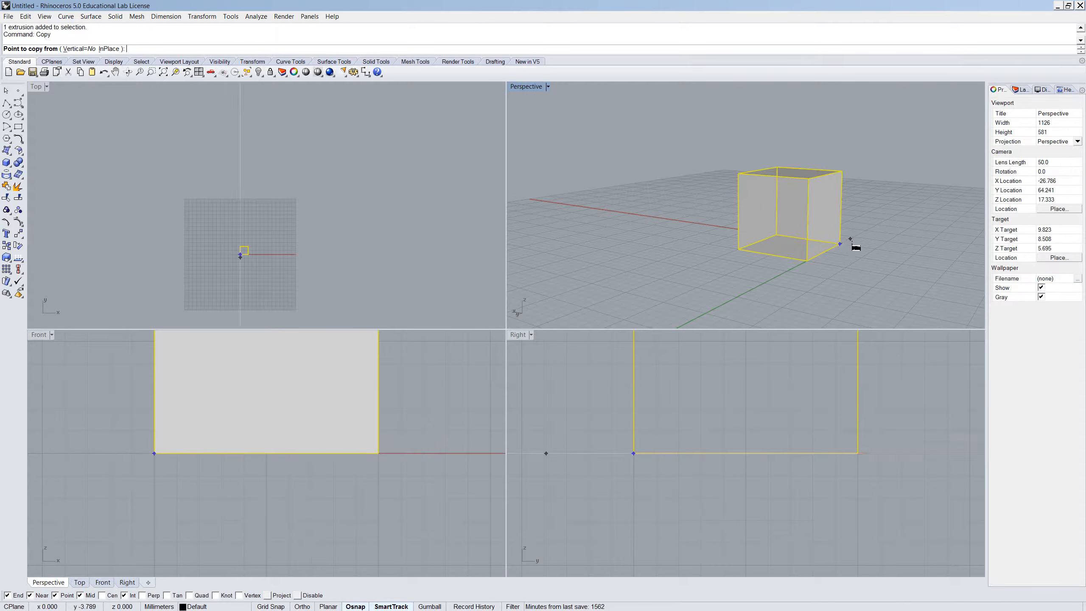
key("Escape")
type("m")
key("Return")
left_click(840, 244)
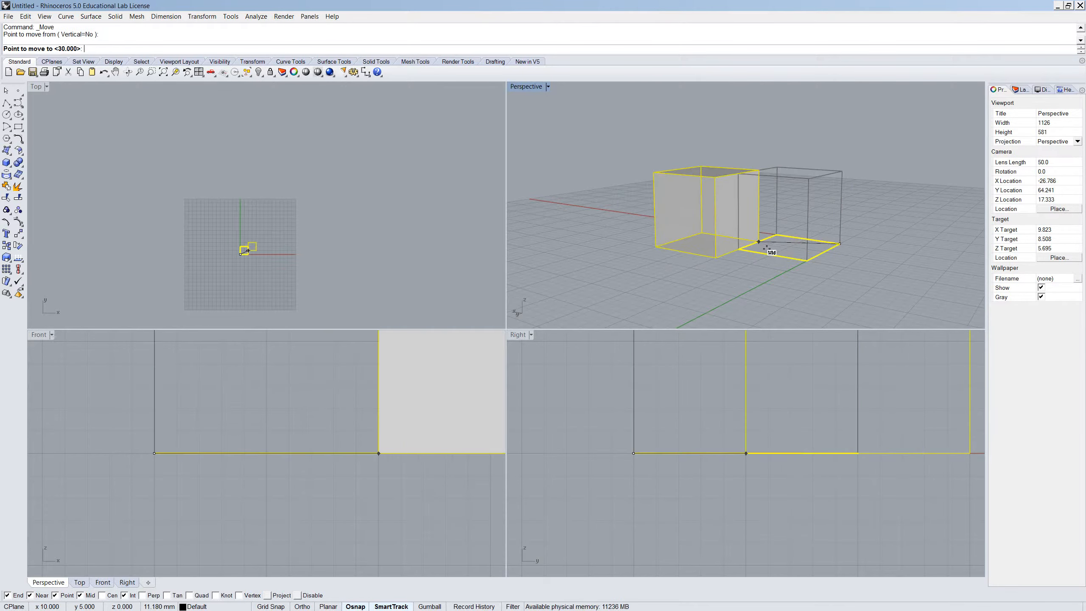
left_click(739, 248)
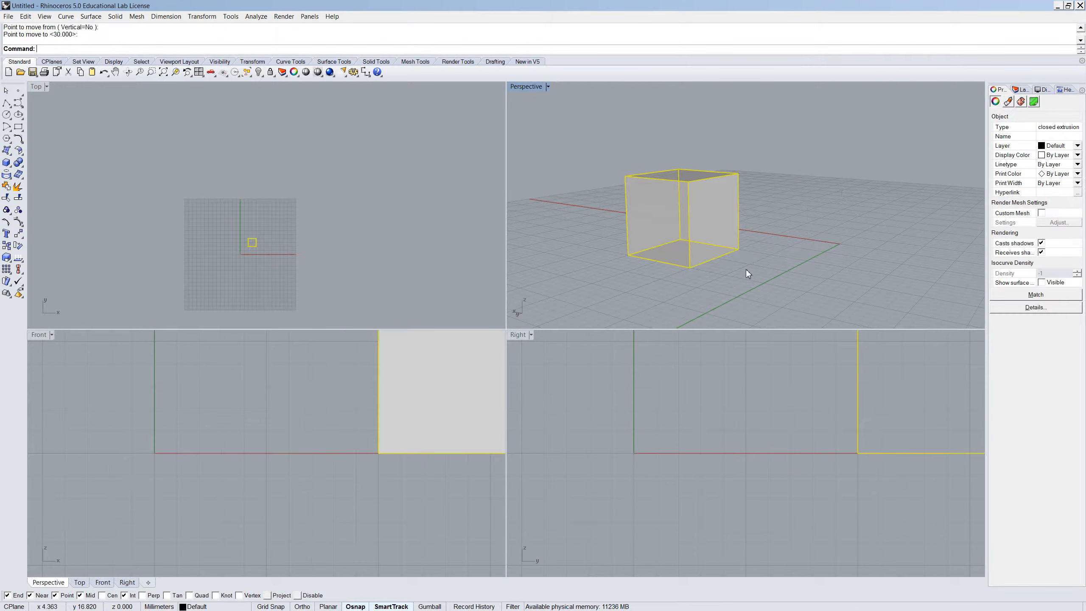
key("ctrl+z")
key("ctrl+v")
Step: Combine the two edge-touching cubes with a Boolean union
left_click(767, 248)
left_click(780, 245, "shift")
type("Bool")
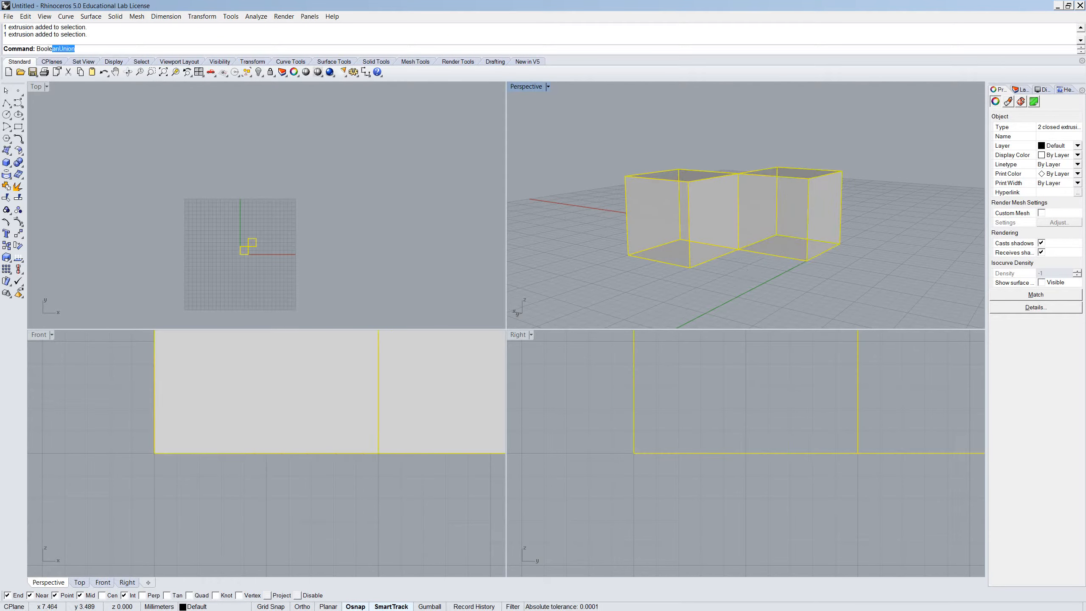
key("Return")
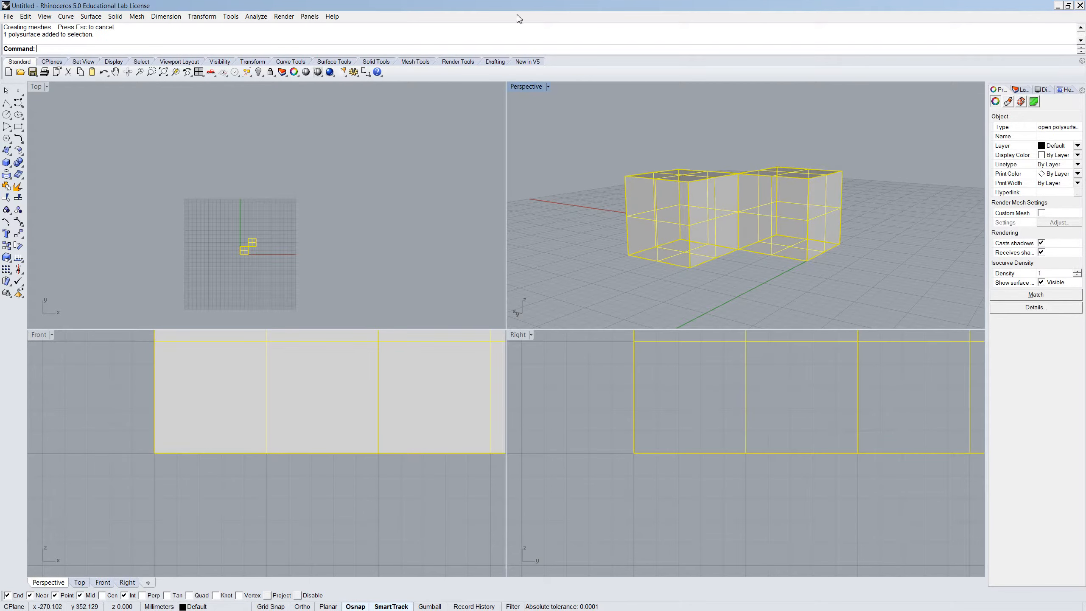
Step: Run ShowEdges on the merged cubes, highlight the non-manifold edges and examine the vertical edge they share
right_click_drag(511, 146, 743, 243)
left_click(722, 261)
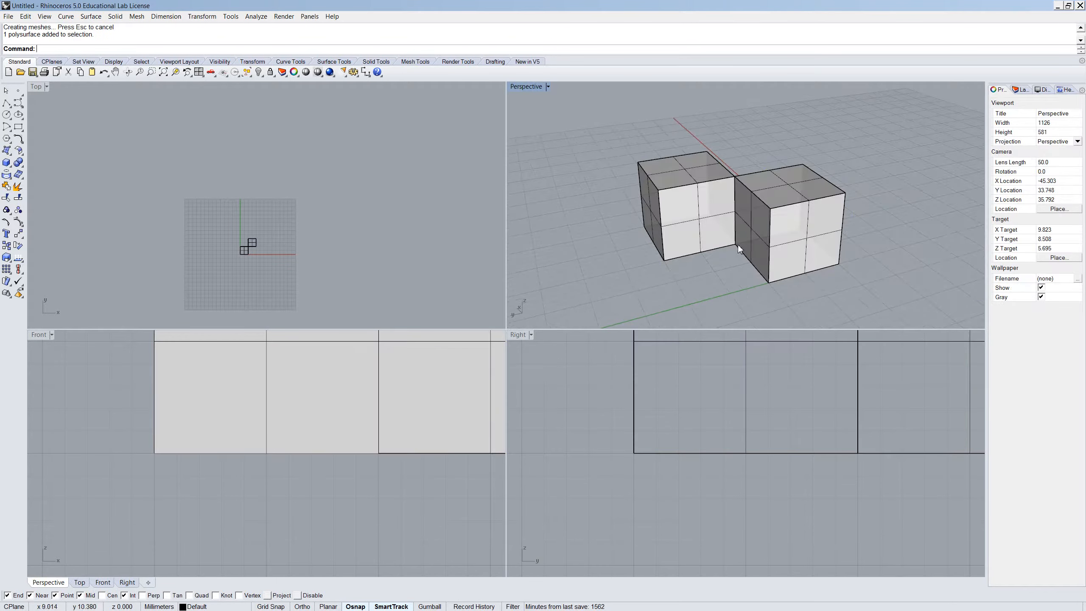
scroll(721, 156, "up", 10)
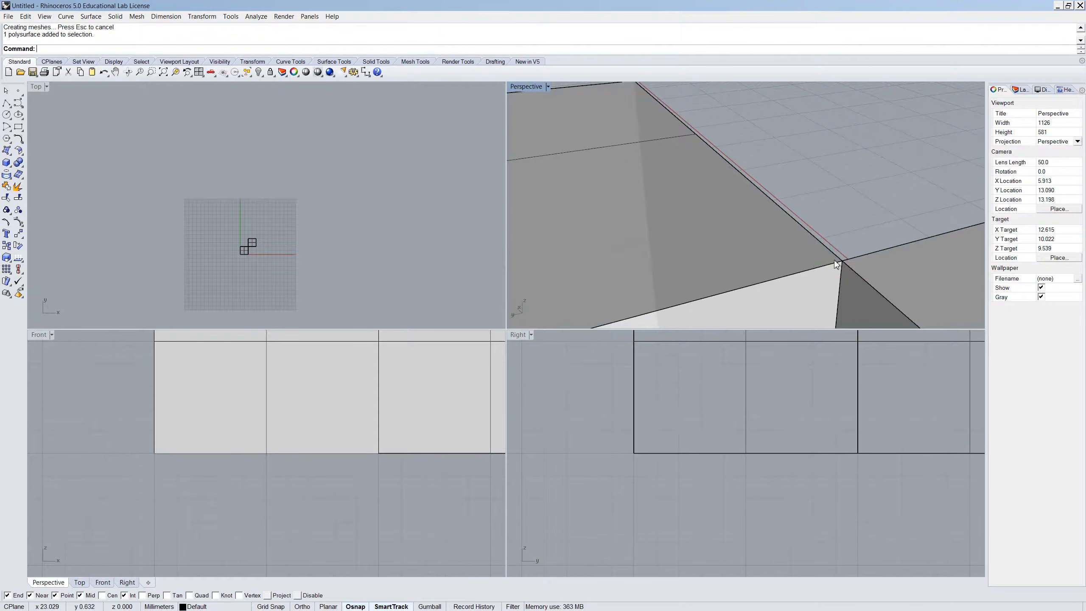
left_click(801, 232)
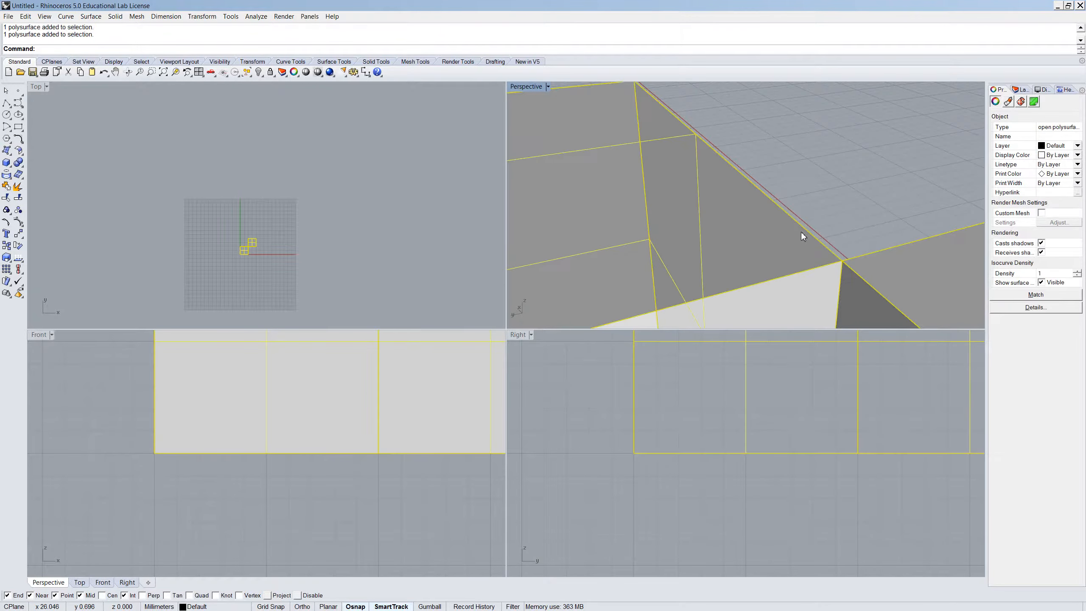
type("ShowEdges")
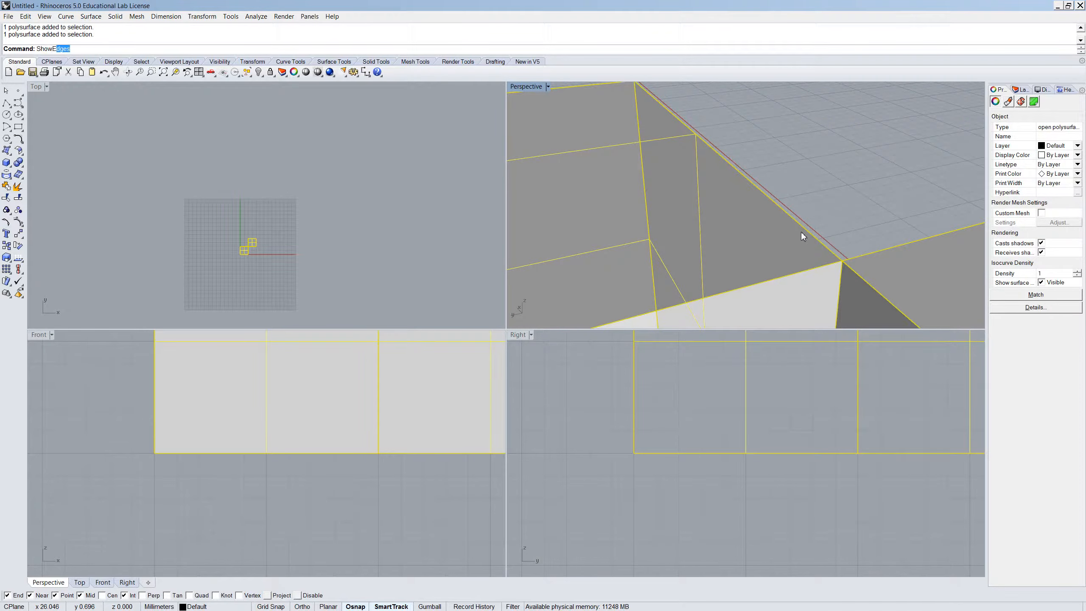
key("Return")
left_click(782, 215)
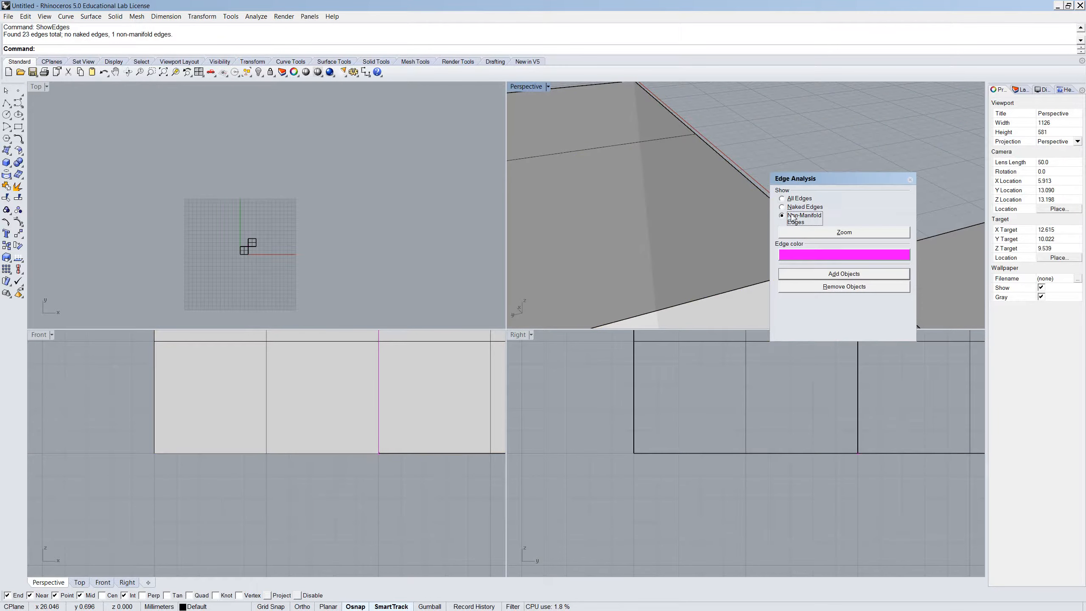
scroll(808, 160, "down", 10)
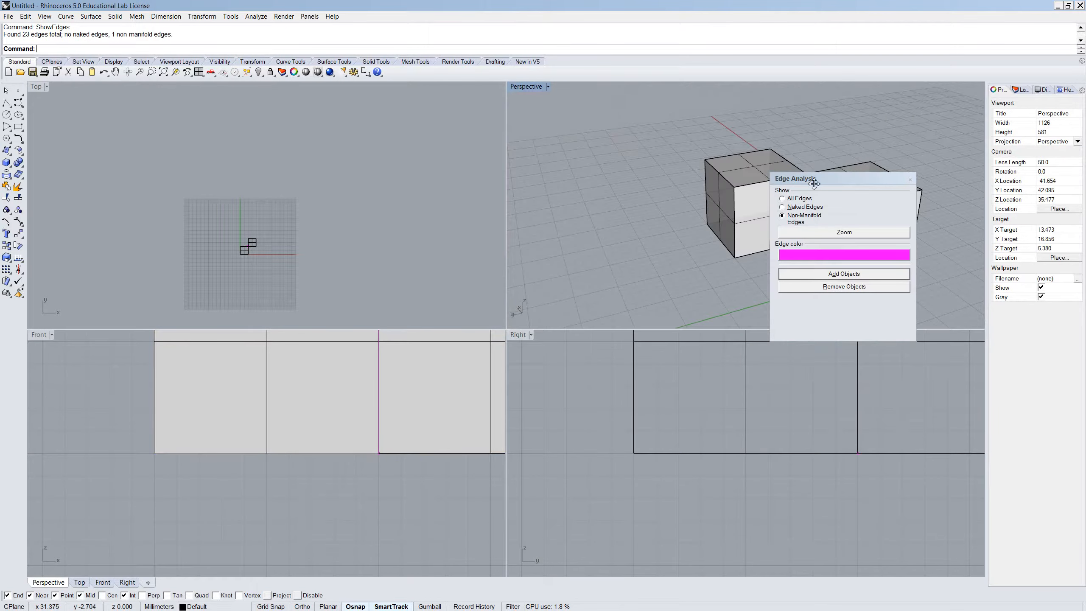
left_click_drag(806, 179, 908, 175)
scroll(787, 267, "up", 5)
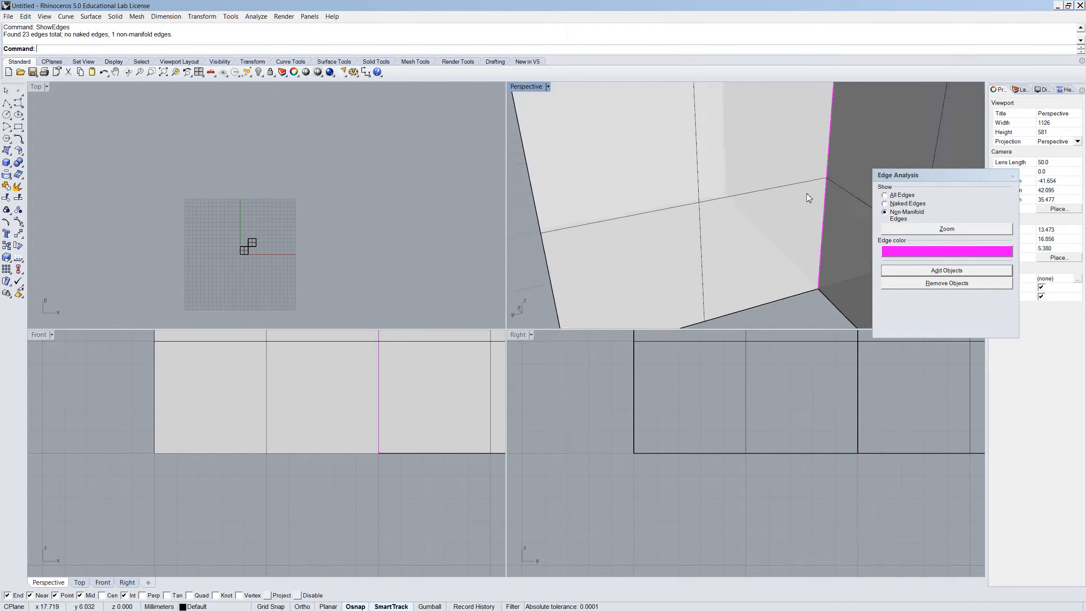
scroll(784, 219, "down", 8)
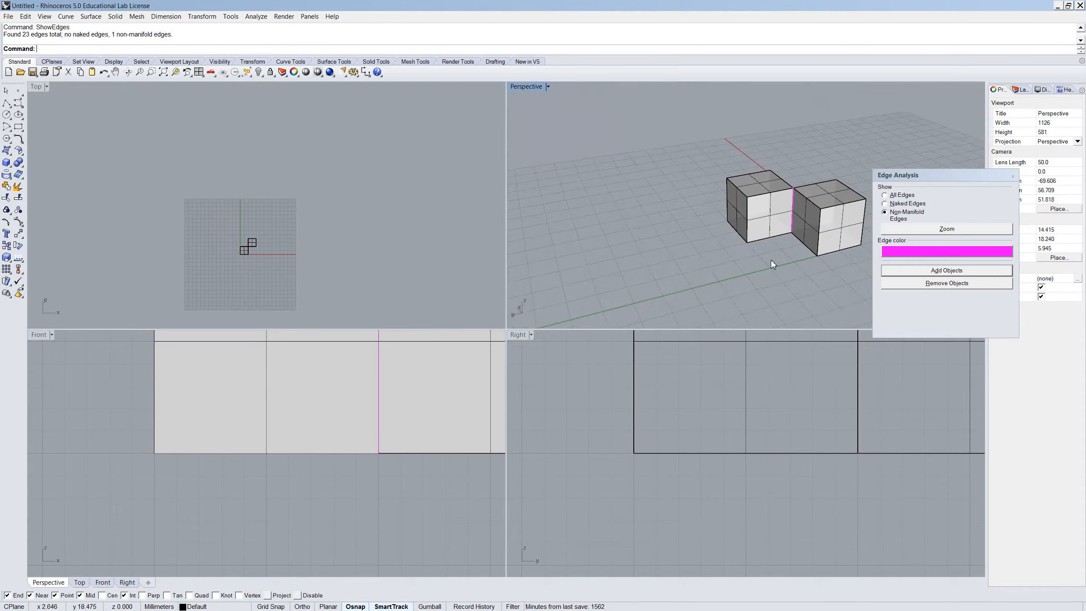
Step: Create another 10 mm cube on the ground plane, apart from the merged cubes
type("box")
key("Return")
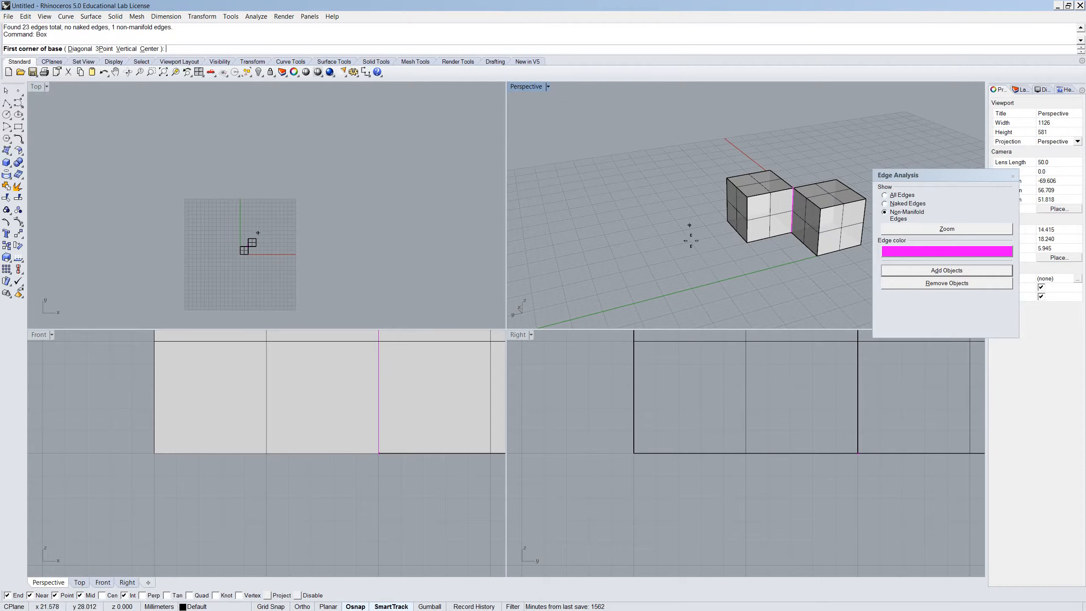
left_click(622, 265)
type("10")
key("Return")
key("Return")
key("Return")
Step: Copy the new cube and move the copy to its diagonally opposite upper corner so they touch at one vertex
left_click(586, 251)
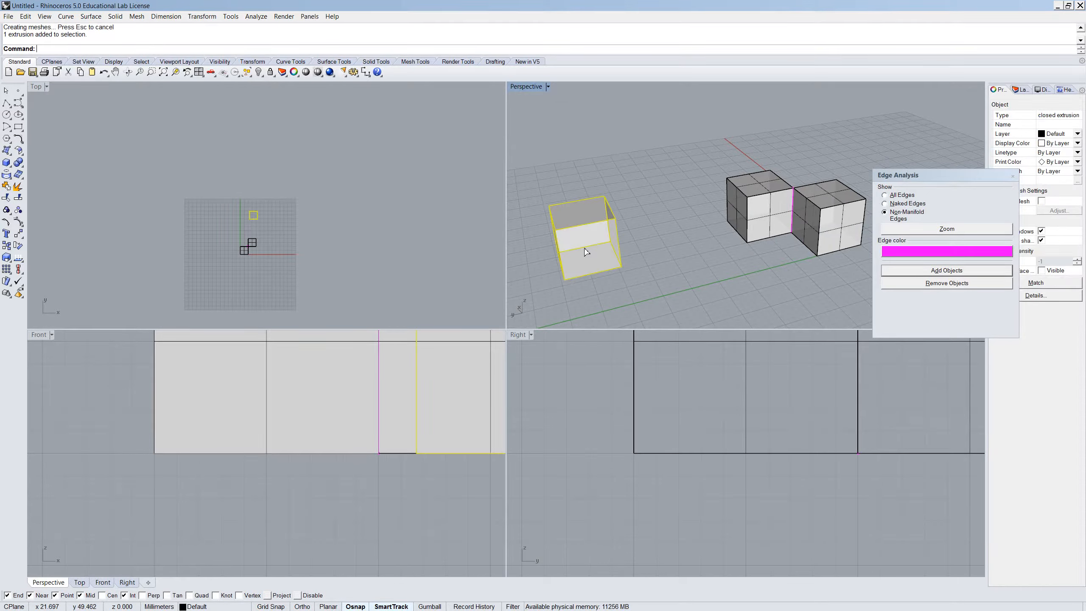
key("ctrl+c")
key("ctrl+v")
type("m")
key("Return")
left_click(622, 267)
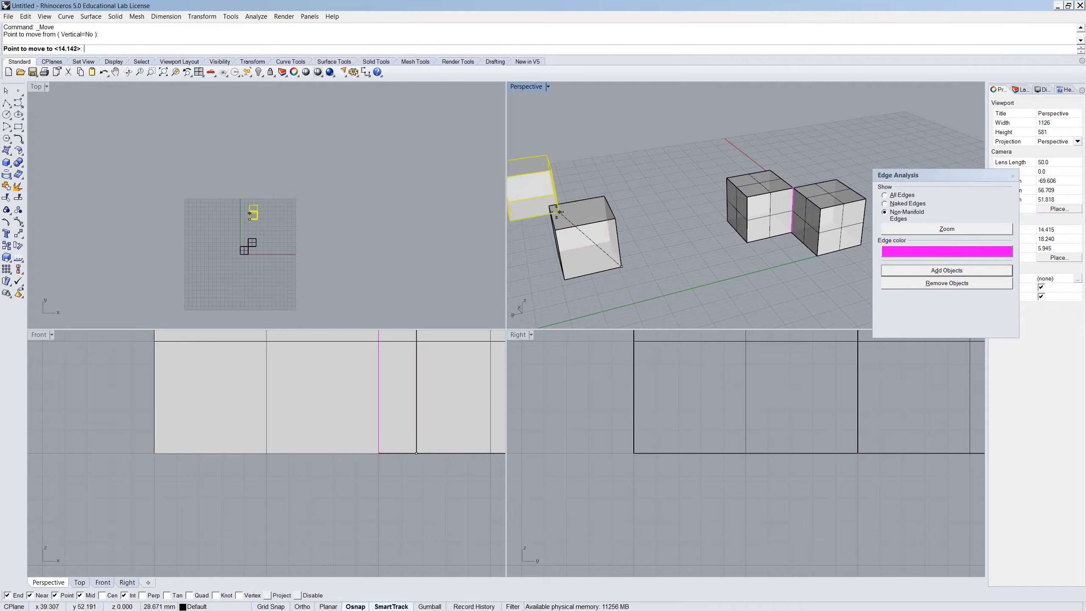
left_click(552, 206)
Step: Try to combine the two vertex-touching cubes with a Boolean union
left_click(567, 225, "shift")
type("BooleanUnion")
key("Return")
left_click(615, 242)
Step: Examine the single-vertex contact between the two separate cubes and compare it with the merged cubes' shared edge
left_click(663, 259)
scroll(658, 282, "down", 7)
scroll(675, 258, "up", 6)
scroll(705, 242, "down", 4)
scroll(654, 257, "up", 5)
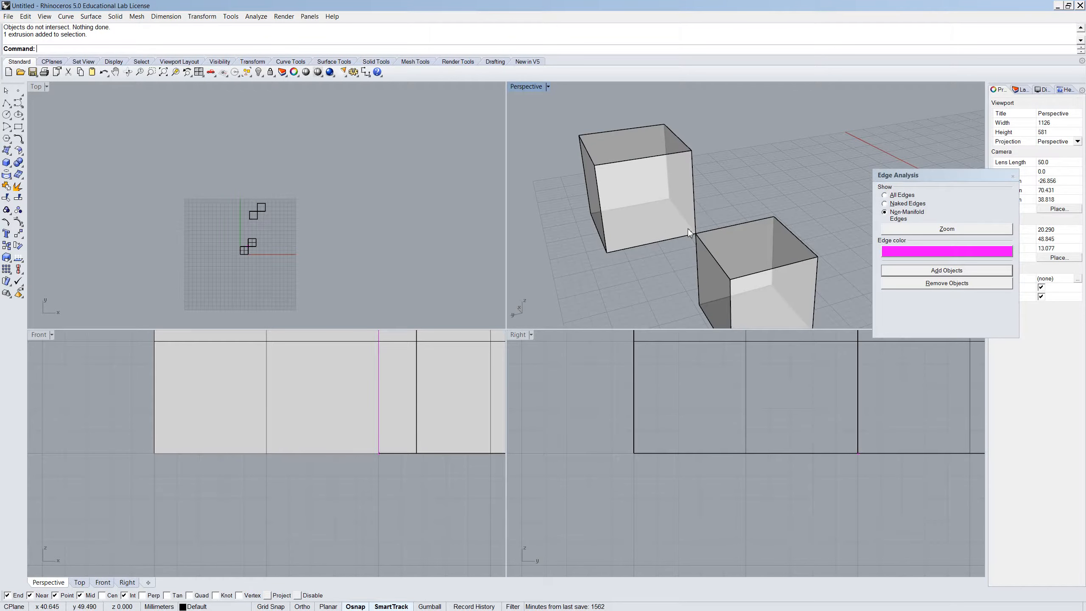
scroll(751, 196, "down", 6)
left_click(668, 205)
key("Escape")
scroll(779, 198, "up", 5)
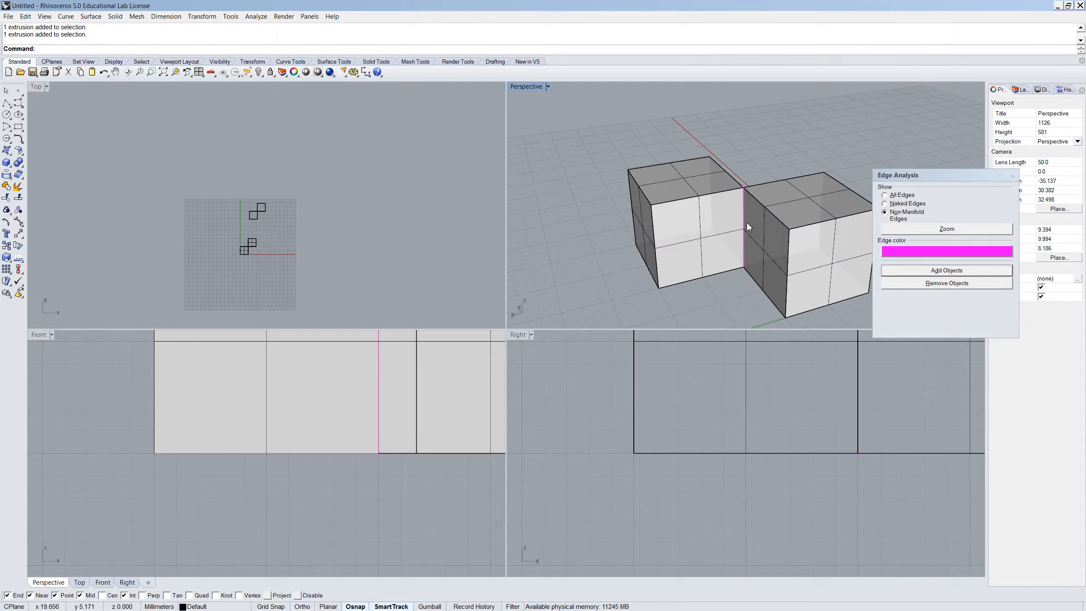
Step: Create a thin box slab directly under the merged cubes, spanning their combined square footprint
right_click_drag(747, 264, 777, 265)
type("box")
key("Return")
left_click(768, 315)
scroll(686, 281, "up", 5)
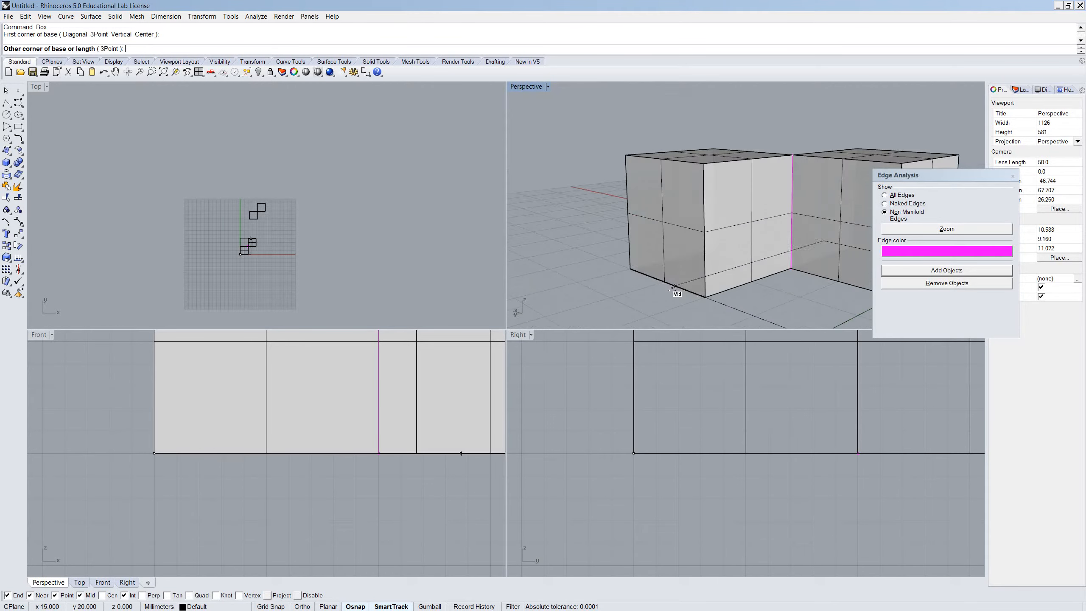
left_click(637, 271)
scroll(636, 274, "down", 2)
left_click(644, 293)
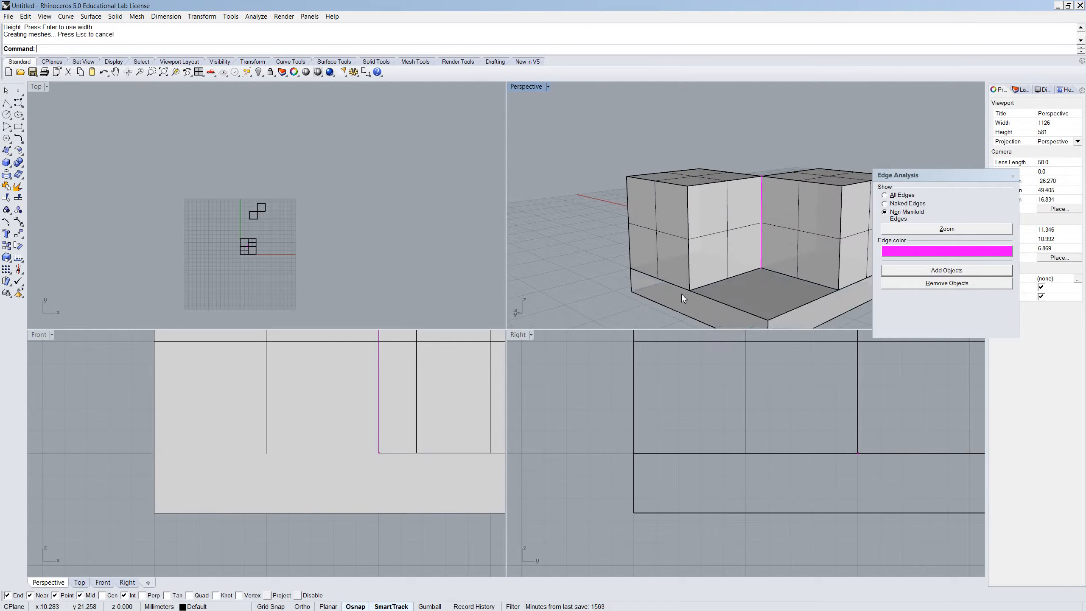
scroll(684, 295, "down", 3)
scroll(712, 282, "up", 5)
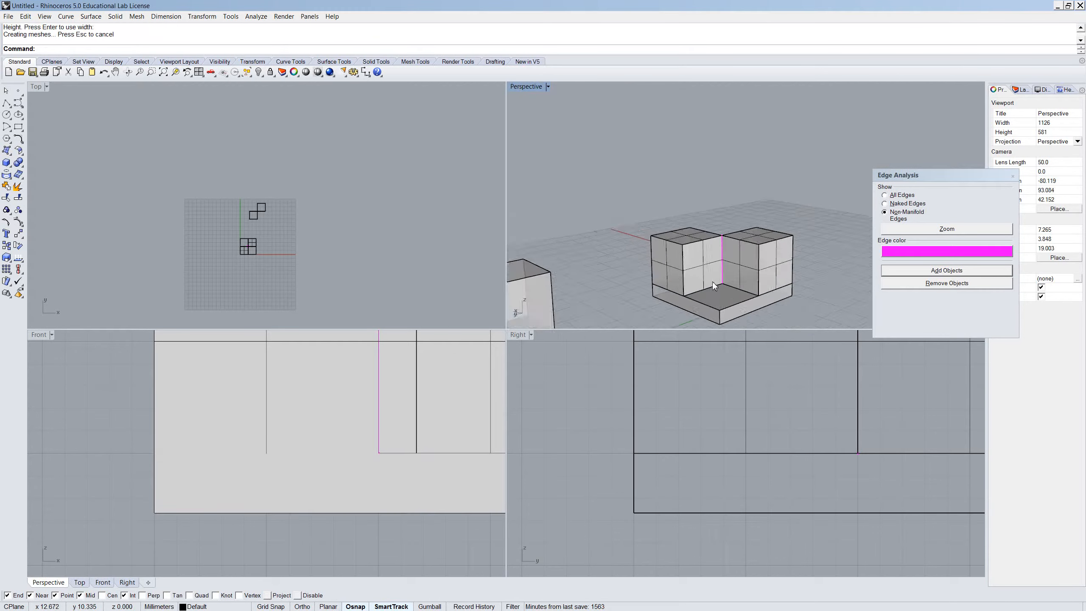
Step: Delete the thin slab beneath the merged cubes
scroll(729, 259, "down", 1)
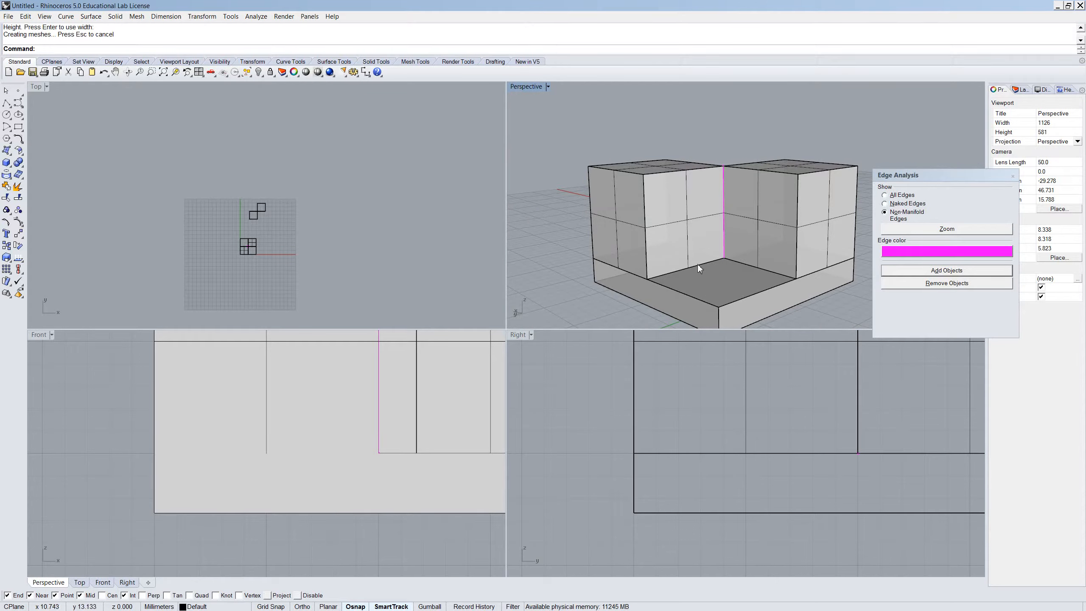
left_click(699, 296)
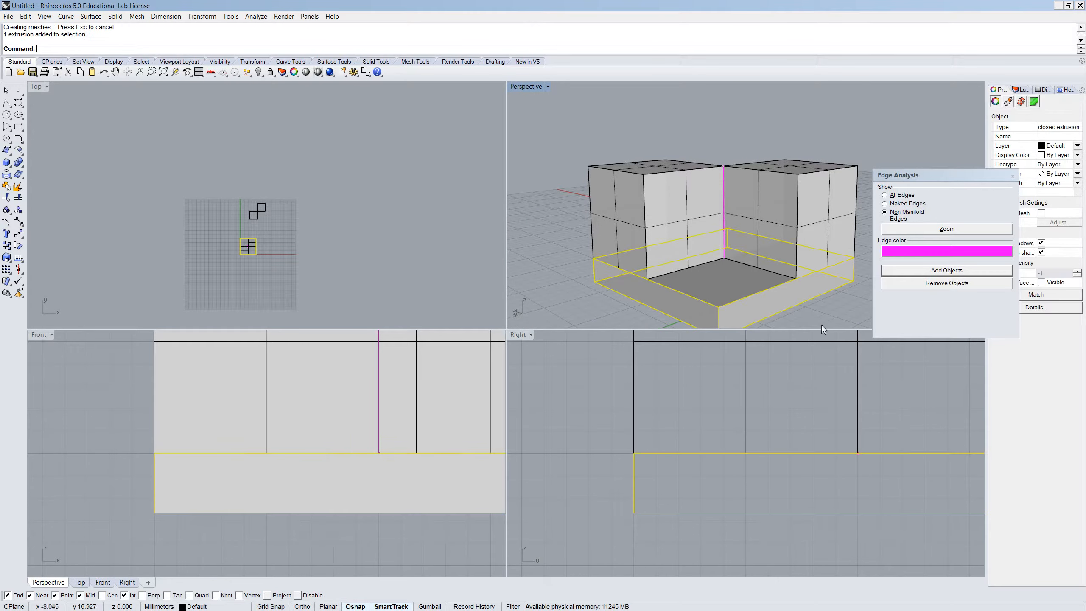
key("Delete")
Step: Move the upper of the two vertex-touching cubes so it stacks squarely on top of the lower one
right_click_drag(771, 291, 877, 271)
scroll(690, 281, "down", 3)
scroll(756, 232, "up", 4)
scroll(741, 229, "down", 4)
scroll(741, 229, "down", 2)
left_click(853, 200)
right_click_drag(855, 197, 759, 203, "shift")
left_click(804, 184)
type("m")
key("Return")
left_click(834, 196)
left_click(782, 193)
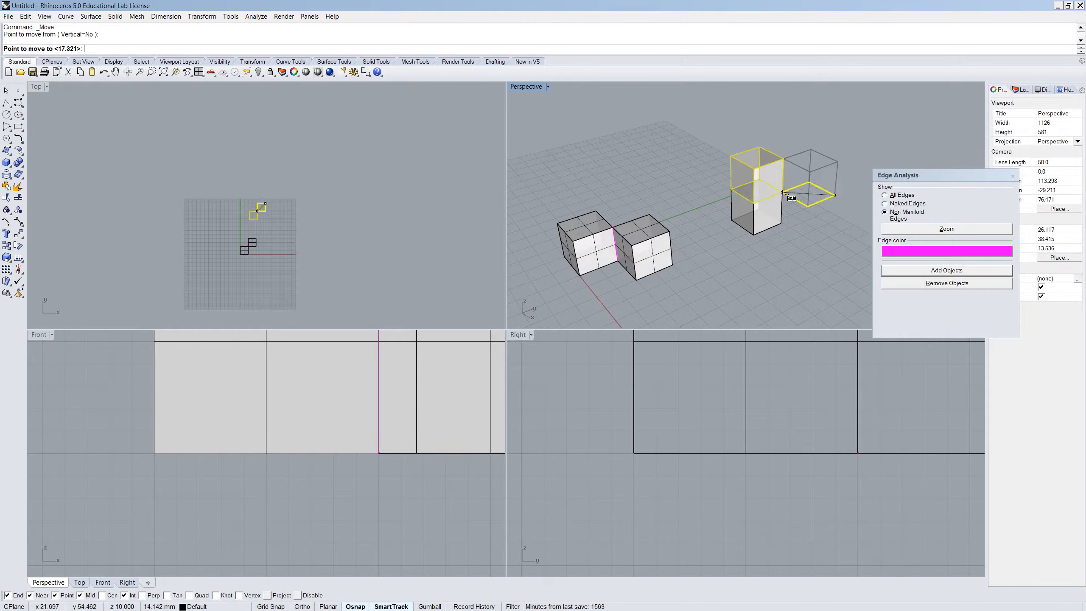
Step: Combine the two stacked cubes with a Boolean union and merge their coplanar faces with MergeAllFaces
left_click(770, 228, "shift")
type("bu")
key("Return")
left_click(776, 214)
type("Mergeallfaces")
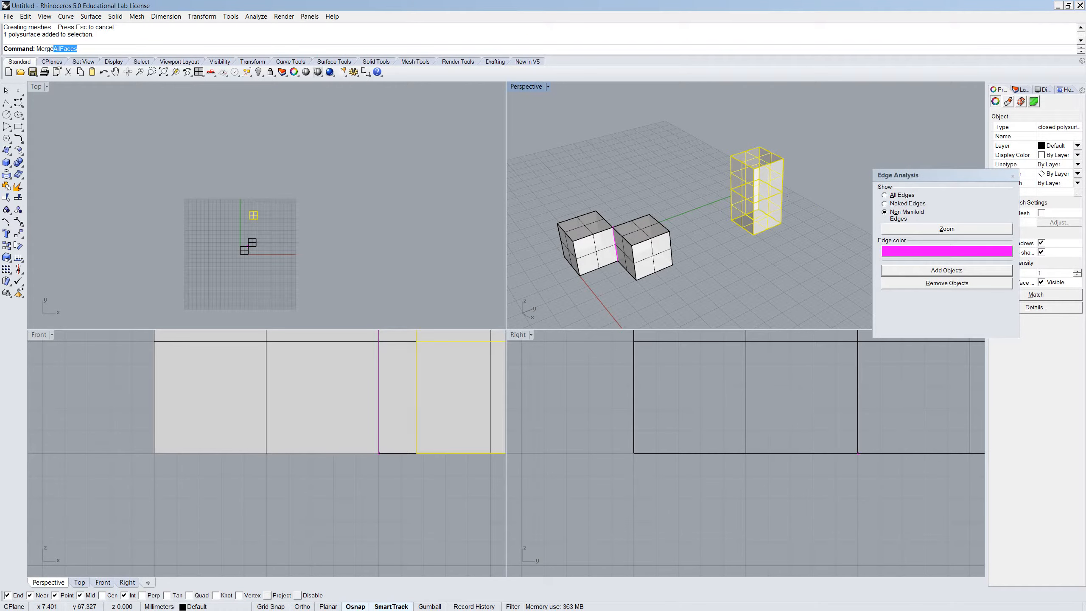
key("Return")
left_click(811, 242)
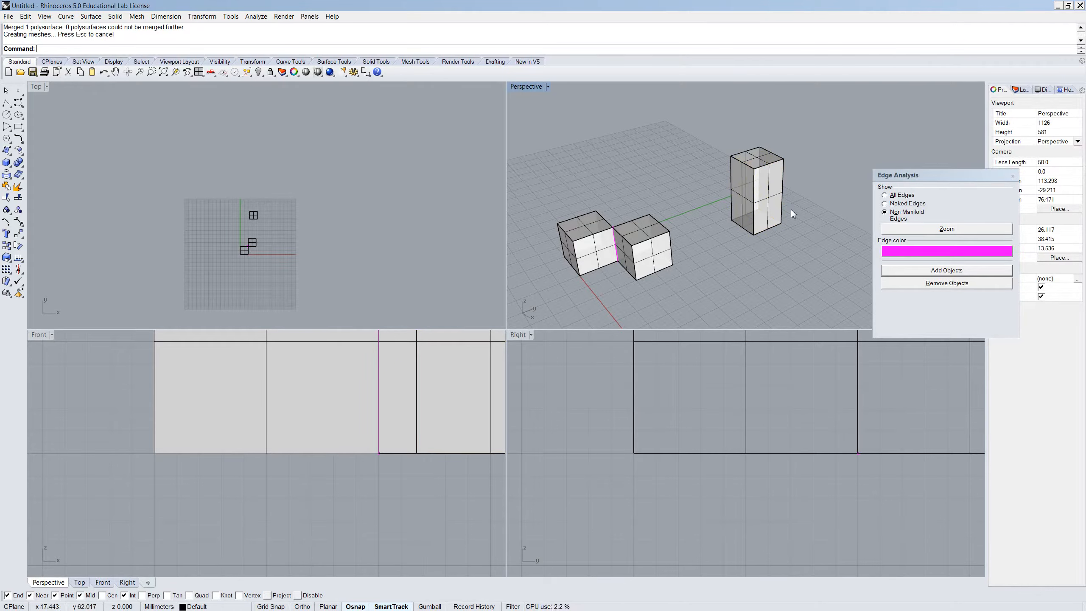
Step: Try to merge the coplanar faces of the edge-sharing cubes with MergeAllFaces
left_click(641, 248)
type("Mer")
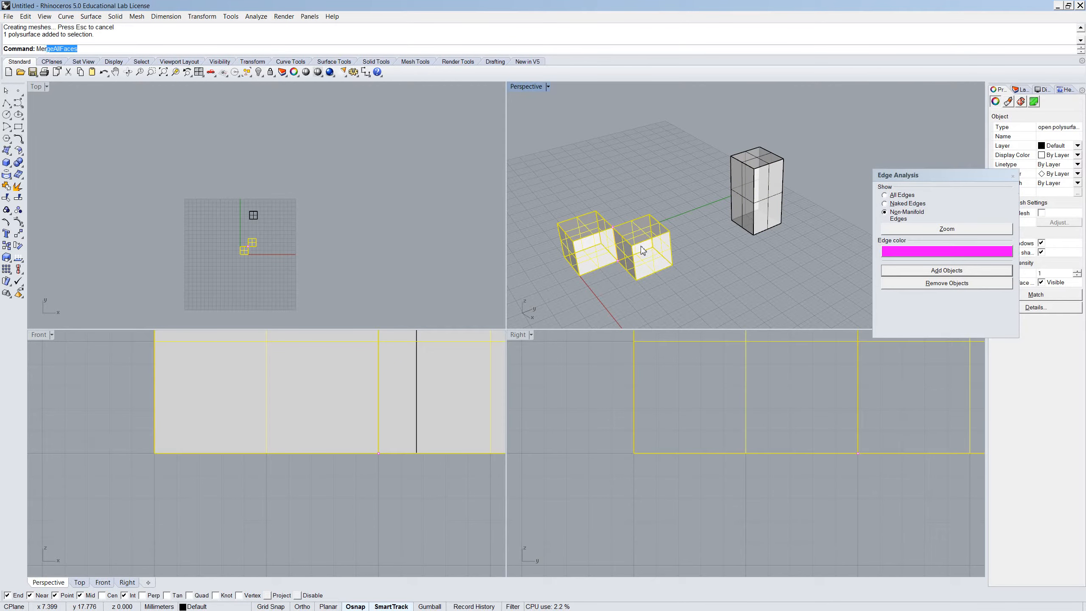
key("Return")
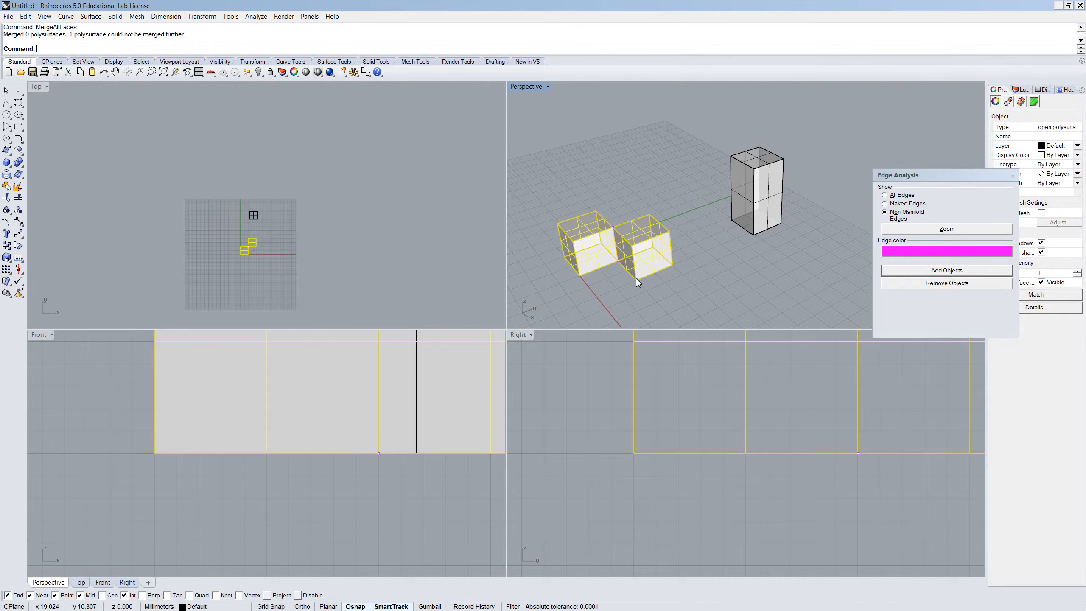
left_click(618, 269)
scroll(617, 269, "up", 7)
right_click_drag(617, 269, 824, 252)
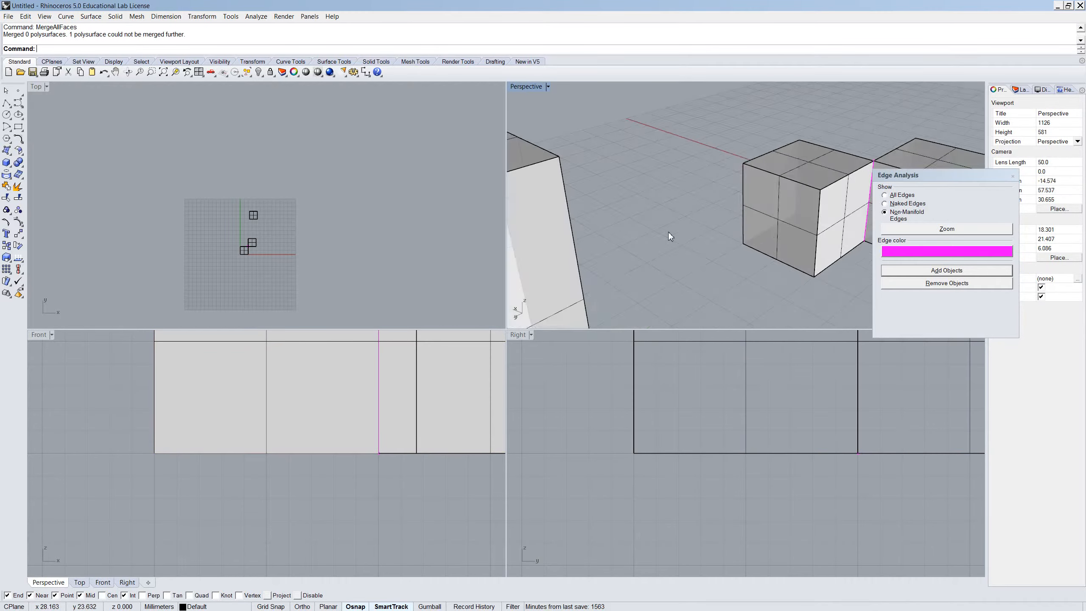
scroll(669, 232, "down", 8)
scroll(763, 251, "up", 8)
left_click(732, 175)
type("MergeAllF")
key("Return")
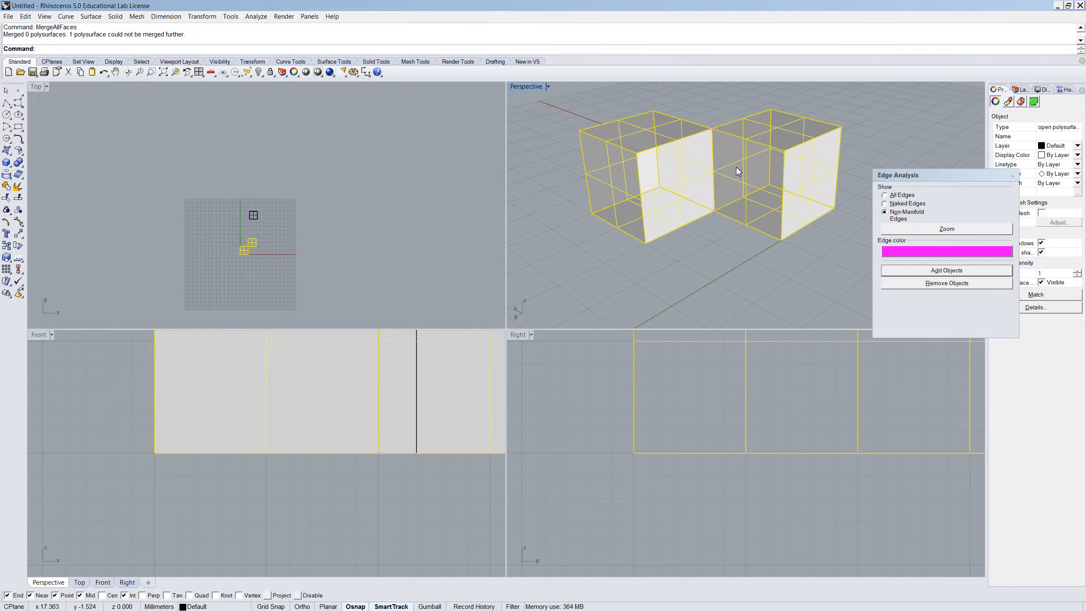
key("Escape")
Step: Extract the four vertical faces that meet at the cubes' shared edge and delete them
type("ExtractSr")
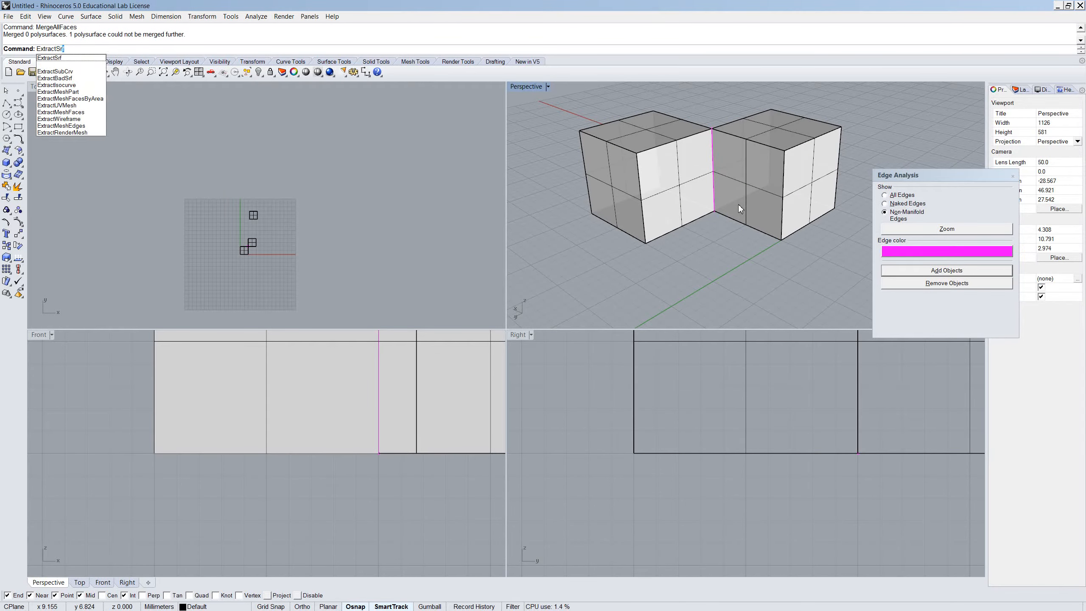
key("Return")
left_click(751, 187)
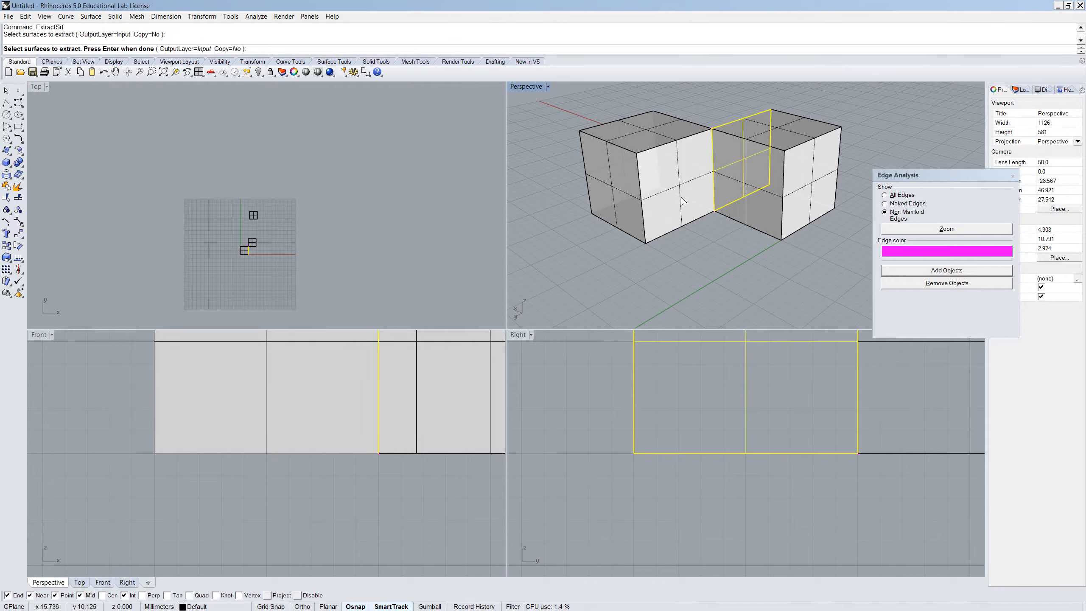
left_click(753, 188)
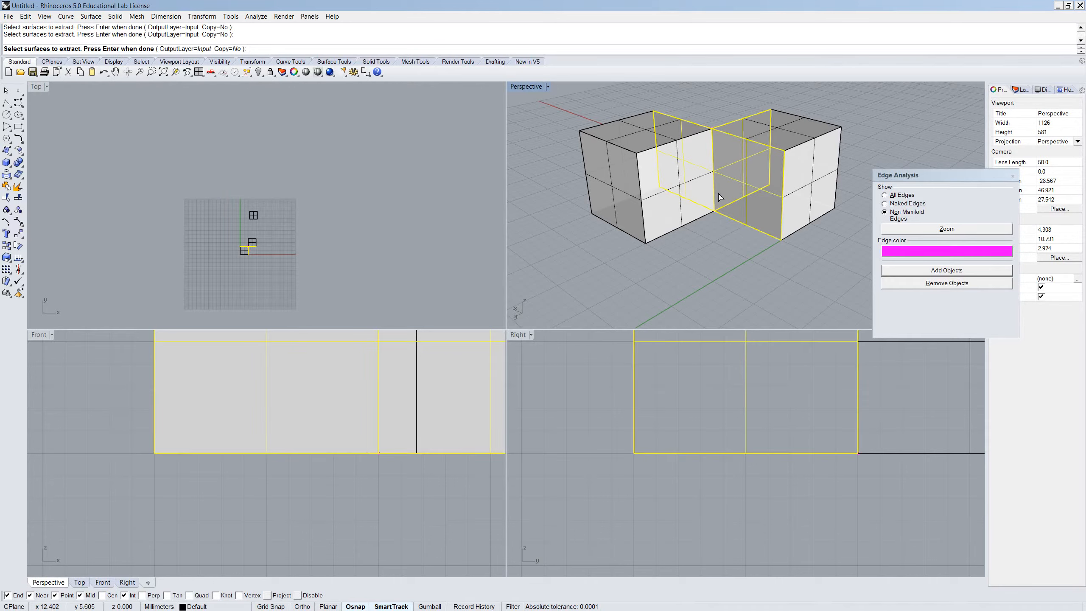
left_click(684, 190)
key("Return")
key("Delete")
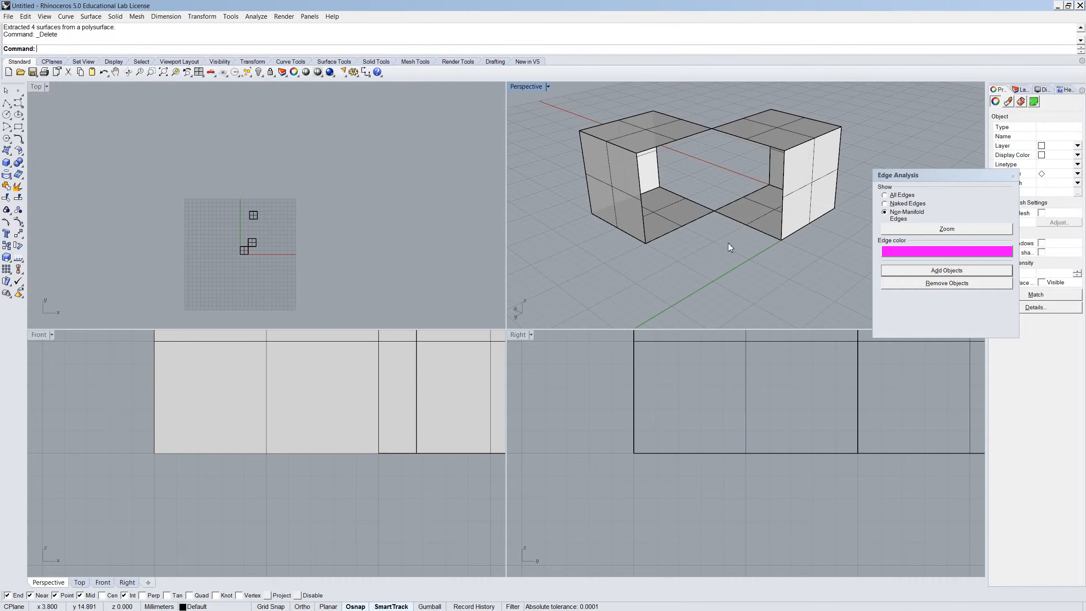
Step: Loft two flat surfaces across the openings, each running through the contact corner between opposite vertical edges of the two cubes
type("loft")
key("Return")
left_click(646, 235)
left_click(773, 177)
key("Return")
key("Return")
key("Return")
left_click(782, 233)
right_click_drag(784, 231, 954, 192)
scroll(788, 206, "down", 4)
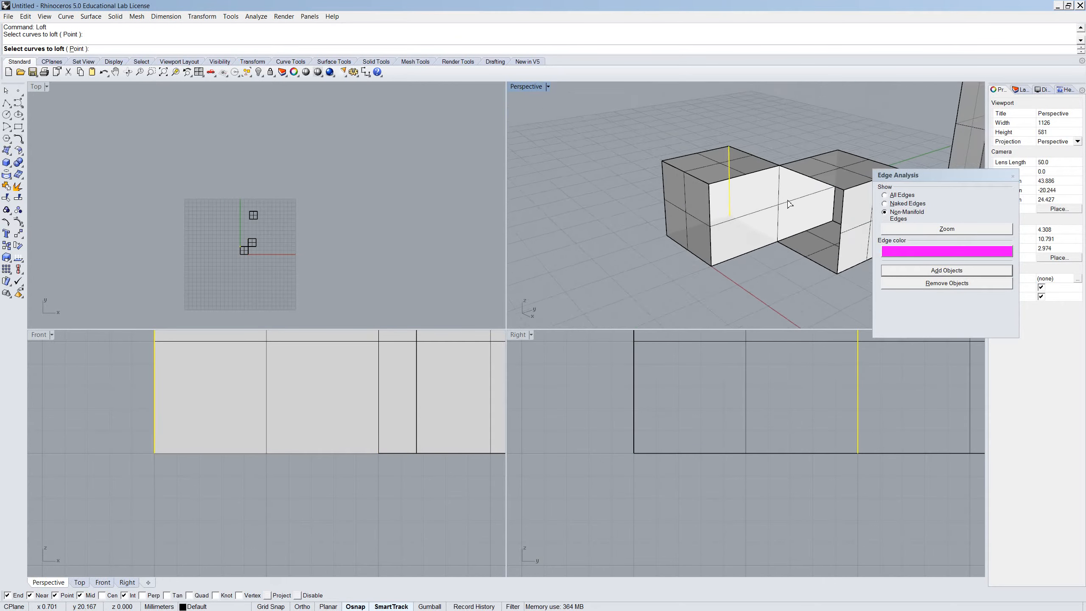
left_click(828, 248)
key("Return")
key("Return")
Step: Join the two lofted surfaces and the two open cube shells into one polysurface
scroll(765, 251, "down", 3)
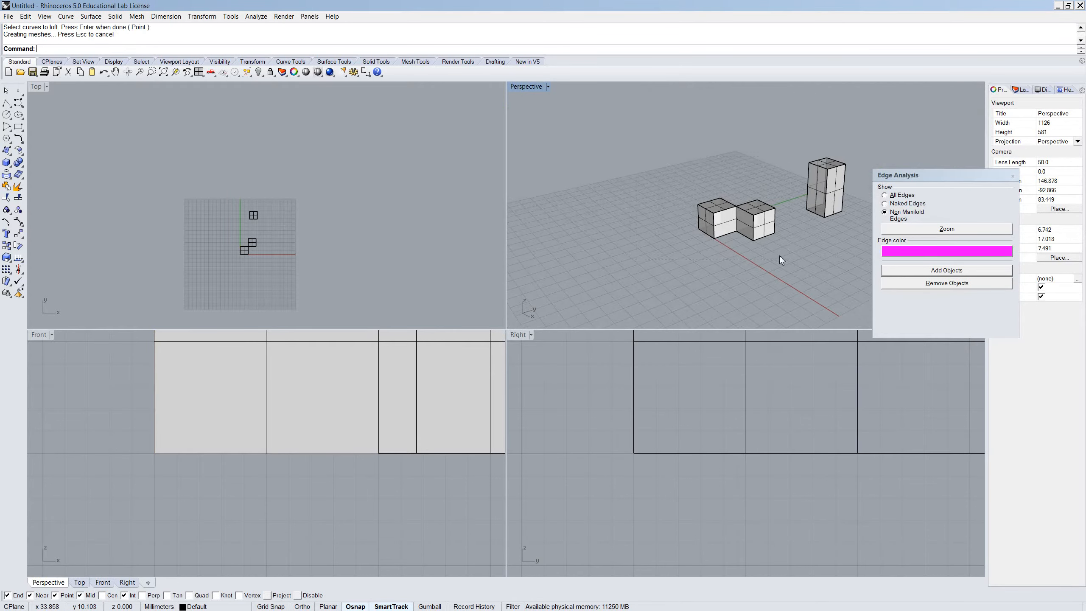
key("ctrl+a")
type("Join")
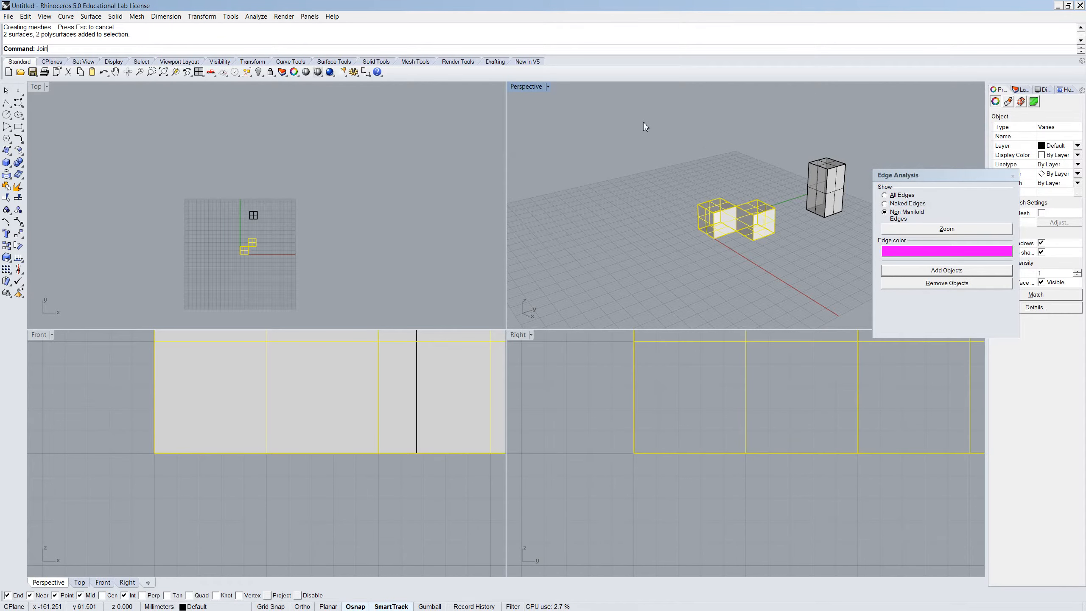
key("Return")
left_click(784, 288)
Step: Check the rejoined cubes for non-manifold edges by adding them to the edge analysis
scroll(738, 218, "up", 8)
right_click_drag(738, 218, 996, 291)
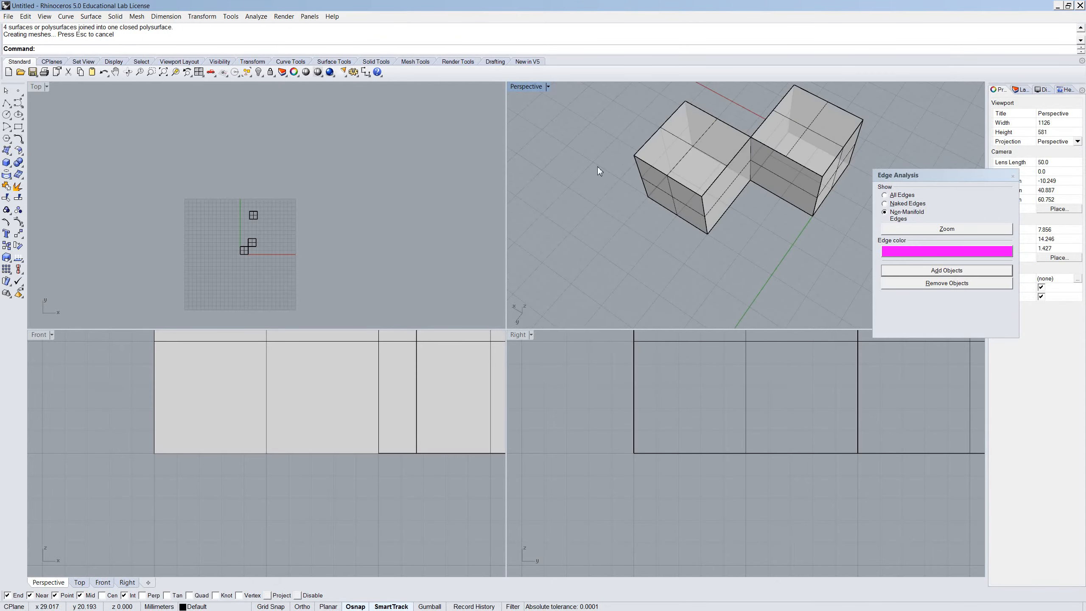
scroll(794, 202, "up", 5)
right_click_drag(794, 202, 796, 128)
left_click(744, 164)
right_click_drag(744, 164, 698, 251)
left_click(946, 270)
right_click_drag(794, 278, 772, 283)
scroll(675, 199, "up", 4)
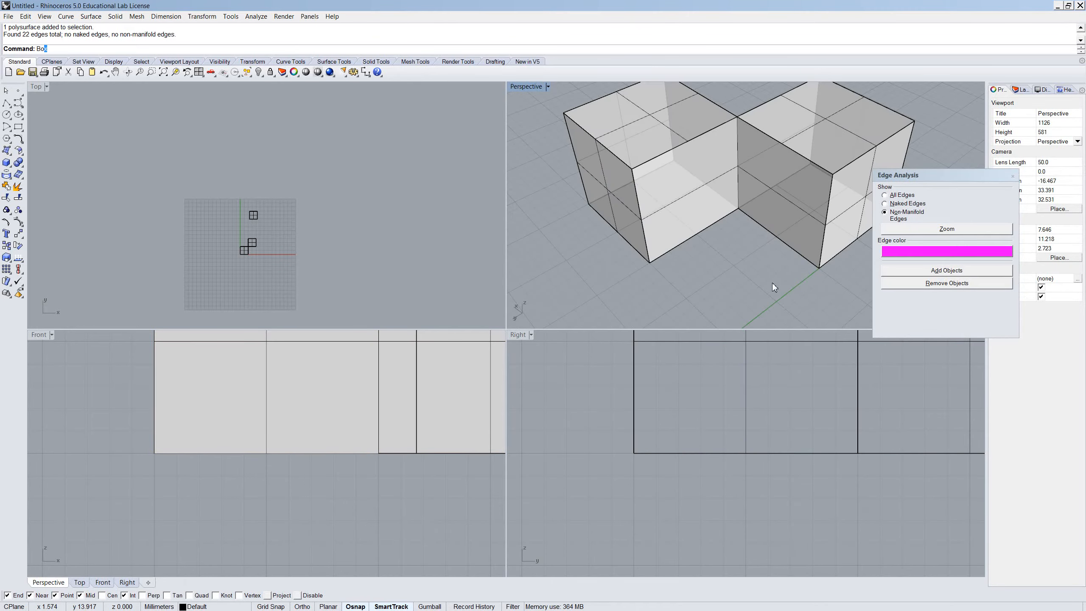
Step: Create a box slab about 5 mm thick directly under the rejoined cubes, spanning their combined 20 by 20 mm footprint
key("Return")
scroll(772, 283, "down", 5)
left_click(778, 225)
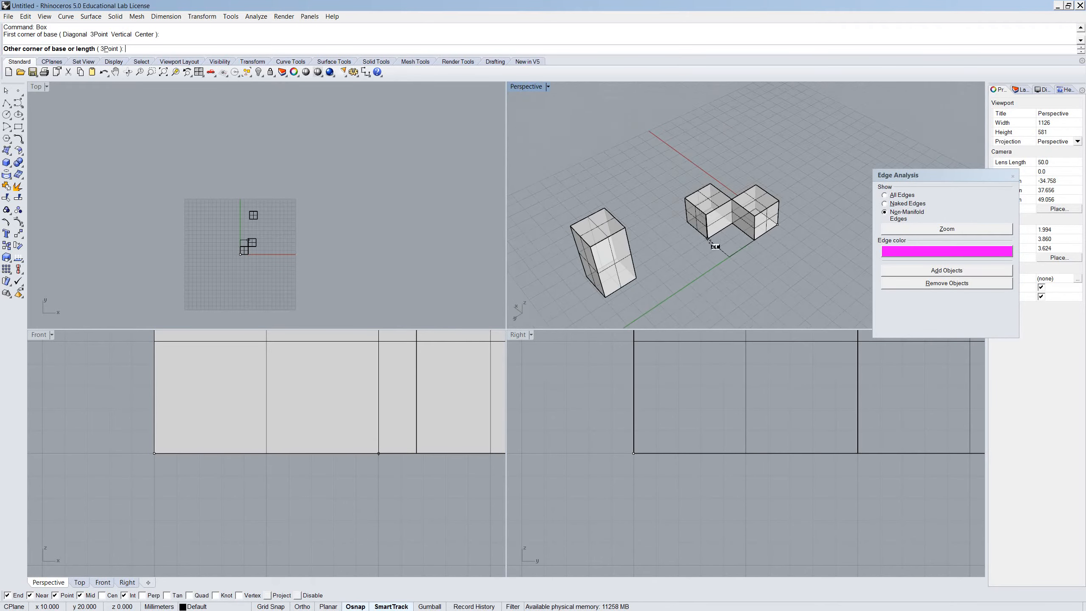
scroll(708, 239, "up", 3)
left_click(689, 219)
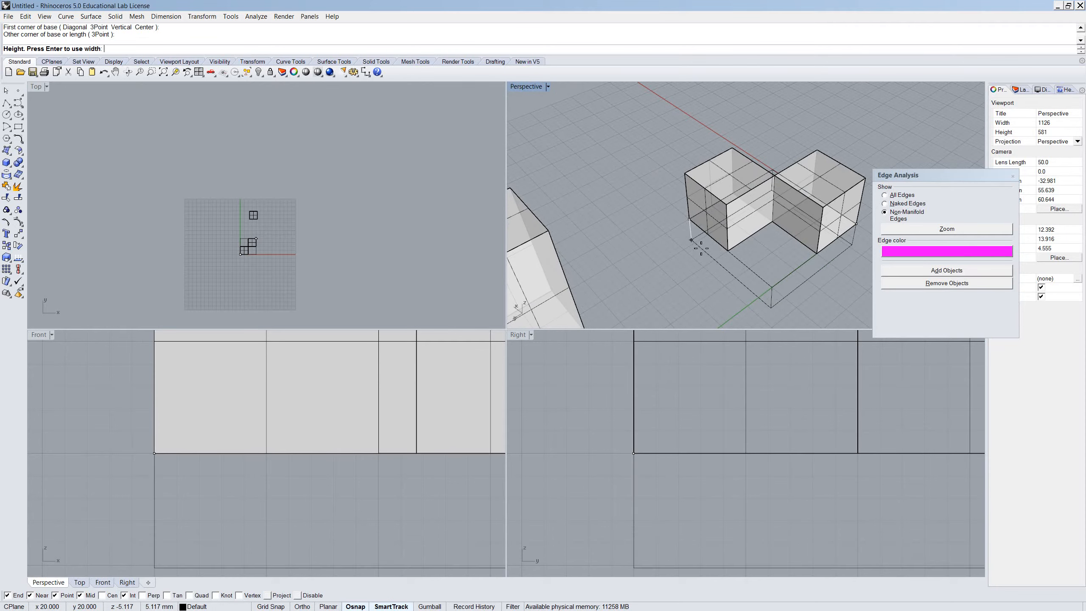
left_click(701, 248)
Step: Try to combine the slab and the rejoined cubes with a Boolean union
left_click(749, 254)
left_click(736, 230, "shift")
type("bu")
key("Return")
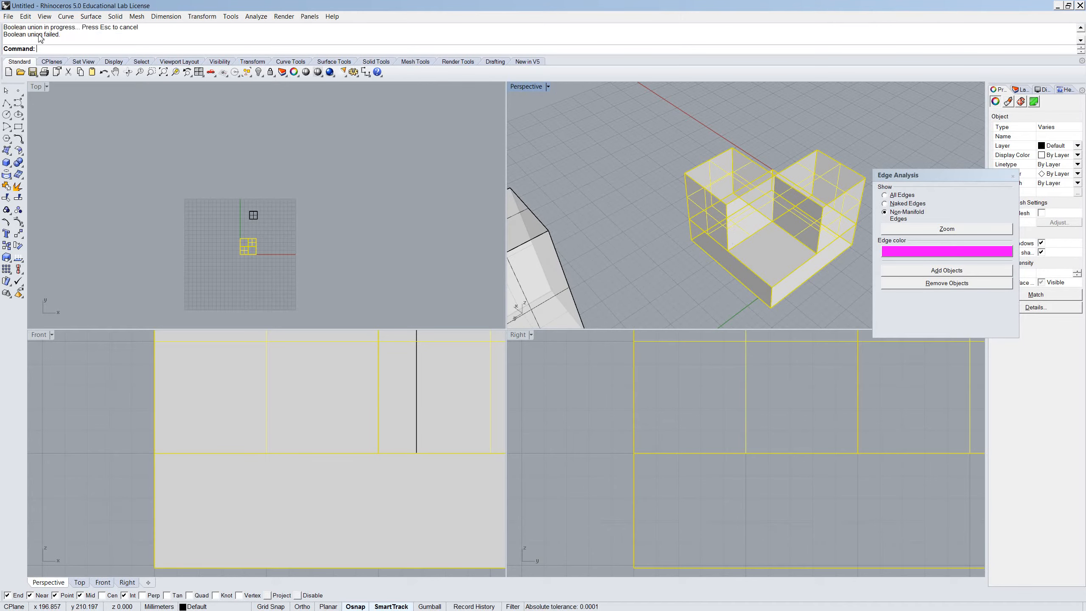
key("Escape")
Step: Examine the slab and the corner where the rejoined cubes' crossing faces meet it
left_click(730, 281)
key("Escape")
right_click_drag(760, 239, 745, 203)
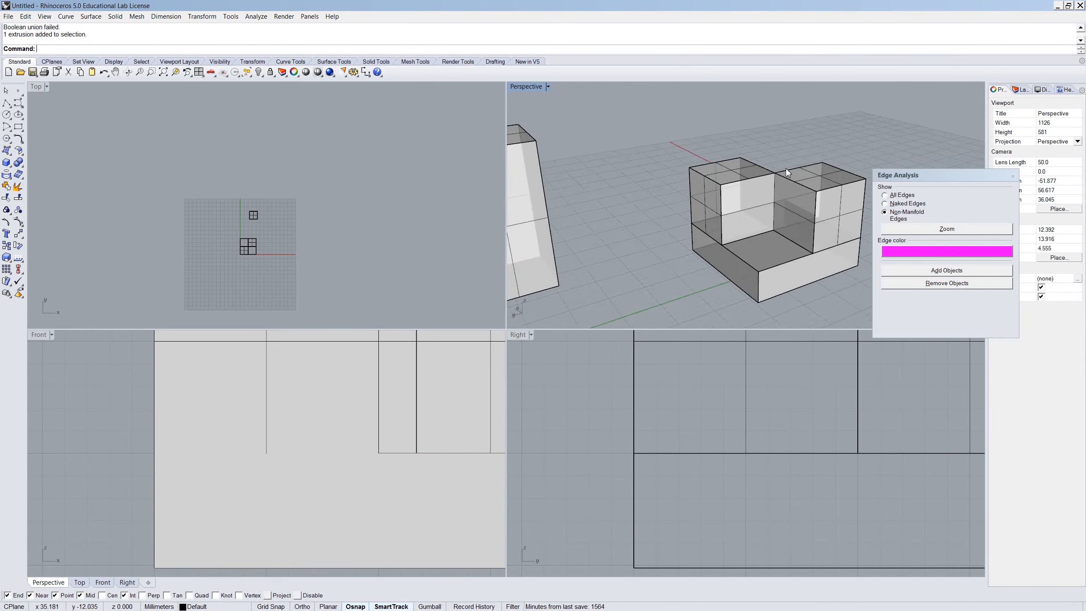
scroll(780, 173, "up", 3)
scroll(741, 198, "down", 4)
mouse_move(741, 199)
right_mouse_down()
mouse_move(688, 277)
mouse_move(948, 204)
mouse_move(972, 232)
mouse_move(727, 194)
mouse_move(739, 211)
mouse_move(734, 187)
right_mouse_up()
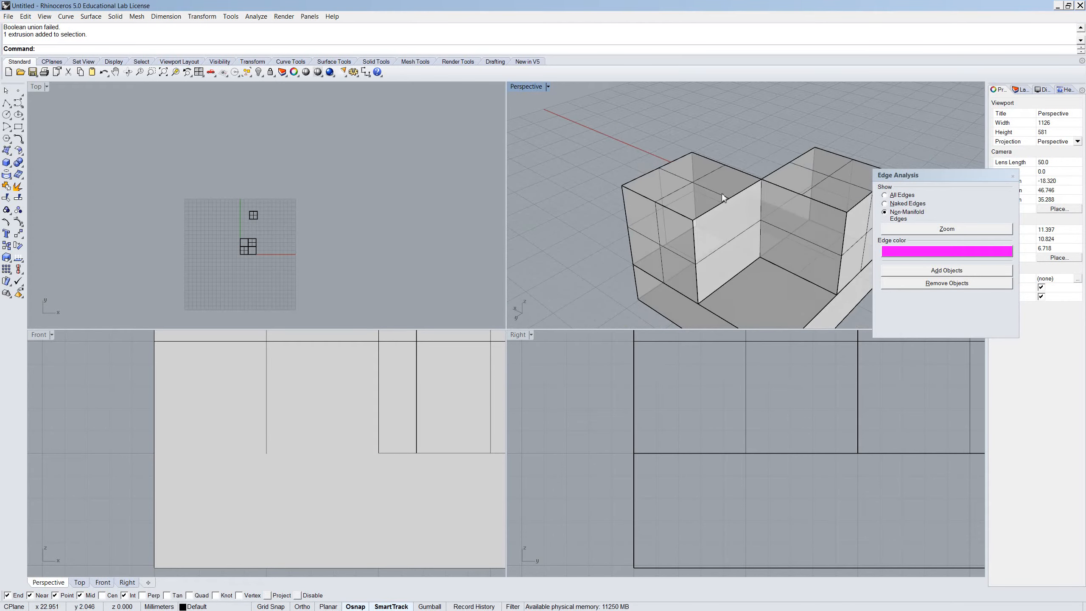